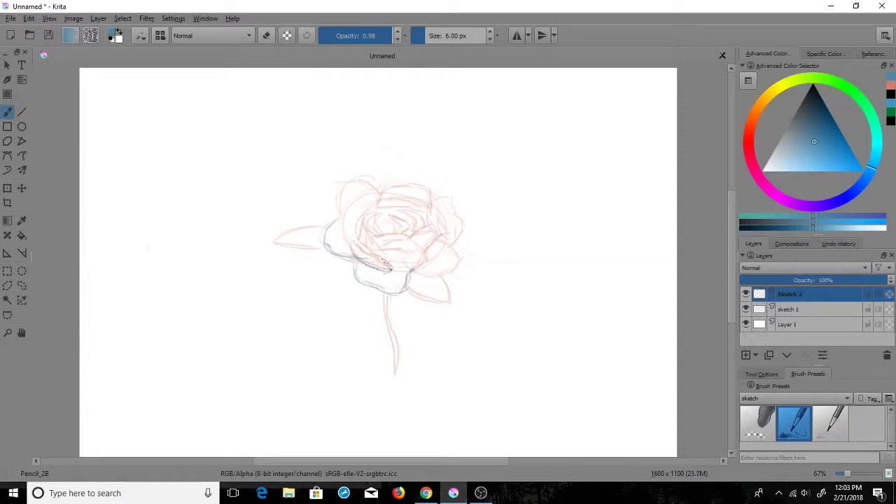
Trace the rose's outer petals, the front petal and the first inner folds in blue pencil over the red sketch.
{"action": "mouse_move", "coordinate": [384, 264]}
{"action": "left_mouse_down"}
{"action": "mouse_move", "coordinate": [350, 243]}
{"action": "mouse_move", "coordinate": [402, 270]}
{"action": "mouse_move", "coordinate": [391, 268]}
{"action": "mouse_move", "coordinate": [434, 272]}
{"action": "mouse_move", "coordinate": [458, 263]}
{"action": "mouse_move", "coordinate": [434, 241]}
{"action": "mouse_move", "coordinate": [460, 260]}
{"action": "mouse_move", "coordinate": [441, 245]}
{"action": "mouse_move", "coordinate": [458, 230]}
{"action": "mouse_move", "coordinate": [450, 203]}
{"action": "mouse_move", "coordinate": [431, 201]}
{"action": "mouse_move", "coordinate": [442, 205]}
{"action": "mouse_move", "coordinate": [432, 212]}
{"action": "mouse_move", "coordinate": [423, 189]}
{"action": "mouse_move", "coordinate": [379, 206]}
{"action": "left_mouse_up"}
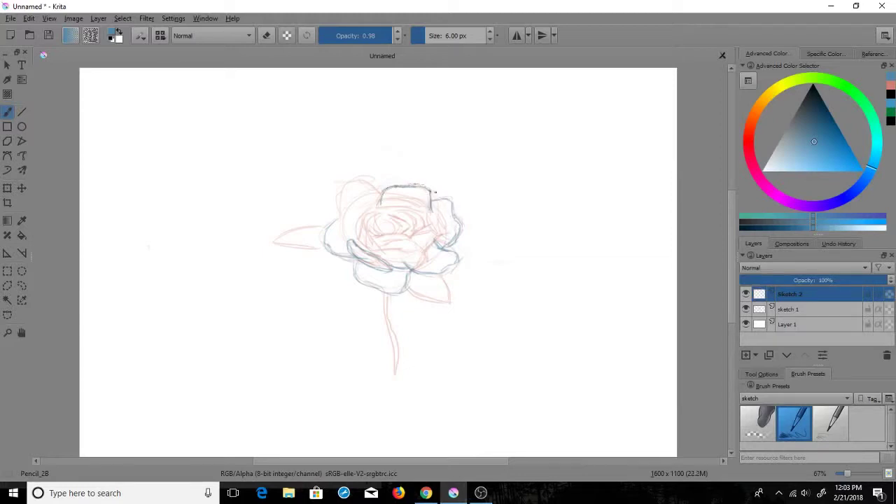
{"action": "left_click_drag", "start_coordinate": [435, 192], "coordinate": [444, 202]}
{"action": "mouse_move", "coordinate": [367, 199]}
{"action": "left_mouse_down"}
{"action": "mouse_move", "coordinate": [357, 232]}
{"action": "mouse_move", "coordinate": [378, 203]}
{"action": "mouse_move", "coordinate": [357, 209]}
{"action": "mouse_move", "coordinate": [349, 222]}
{"action": "mouse_move", "coordinate": [357, 231]}
{"action": "mouse_move", "coordinate": [354, 210]}
{"action": "mouse_move", "coordinate": [376, 203]}
{"action": "mouse_move", "coordinate": [344, 221]}
{"action": "mouse_move", "coordinate": [361, 185]}
{"action": "left_mouse_up"}
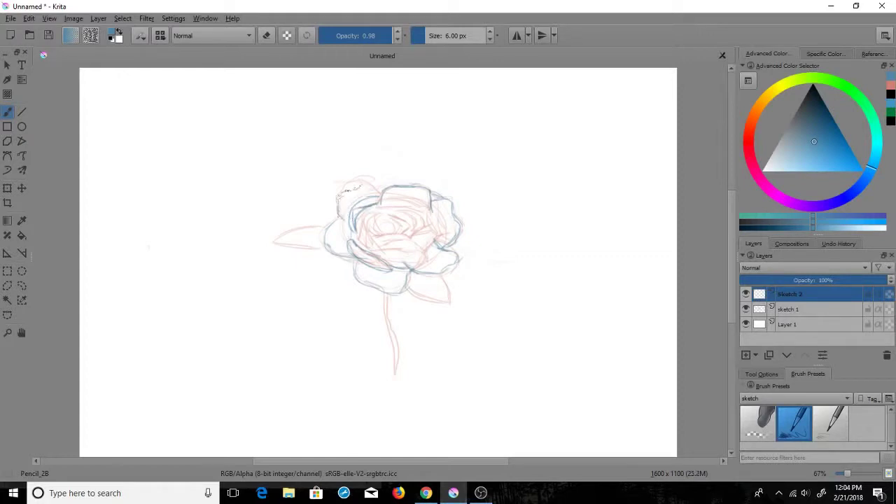
{"action": "mouse_move", "coordinate": [397, 215]}
{"action": "left_mouse_down"}
{"action": "mouse_move", "coordinate": [384, 224]}
{"action": "mouse_move", "coordinate": [390, 218]}
{"action": "mouse_move", "coordinate": [395, 231]}
{"action": "mouse_move", "coordinate": [389, 216]}
{"action": "mouse_move", "coordinate": [409, 231]}
{"action": "mouse_move", "coordinate": [392, 217]}
{"action": "mouse_move", "coordinate": [413, 234]}
{"action": "mouse_move", "coordinate": [419, 214]}
{"action": "mouse_move", "coordinate": [405, 214]}
{"action": "mouse_move", "coordinate": [412, 238]}
{"action": "mouse_move", "coordinate": [385, 249]}
{"action": "mouse_move", "coordinate": [419, 250]}
{"action": "mouse_move", "coordinate": [426, 264]}
{"action": "mouse_move", "coordinate": [411, 268]}
{"action": "left_mouse_up"}
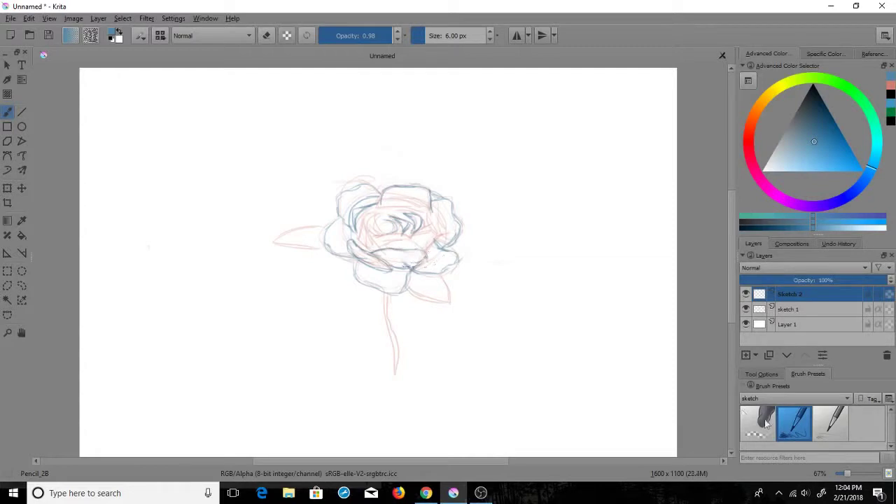
Touch up the front petal with Eraser_soft and Pencil_2B, and erase the rough lines beside it at the rose's right.
{"action": "key", "text": "e"}
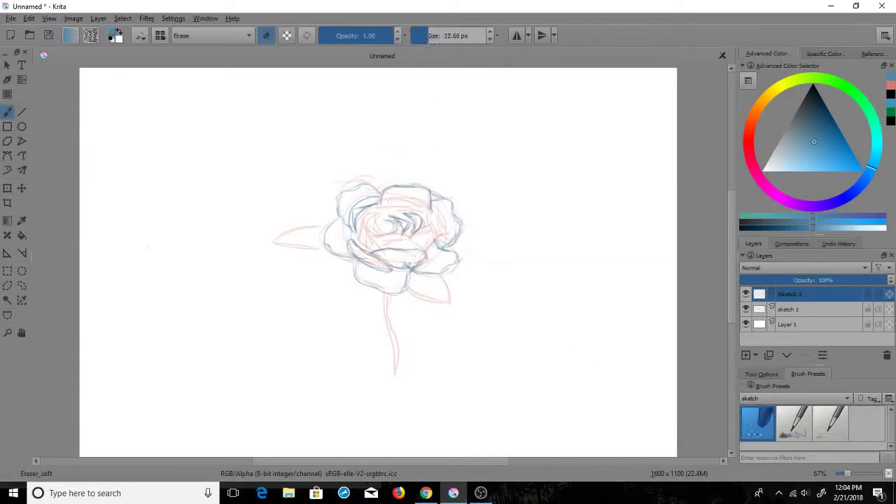
{"action": "left_click", "coordinate": [792, 420]}
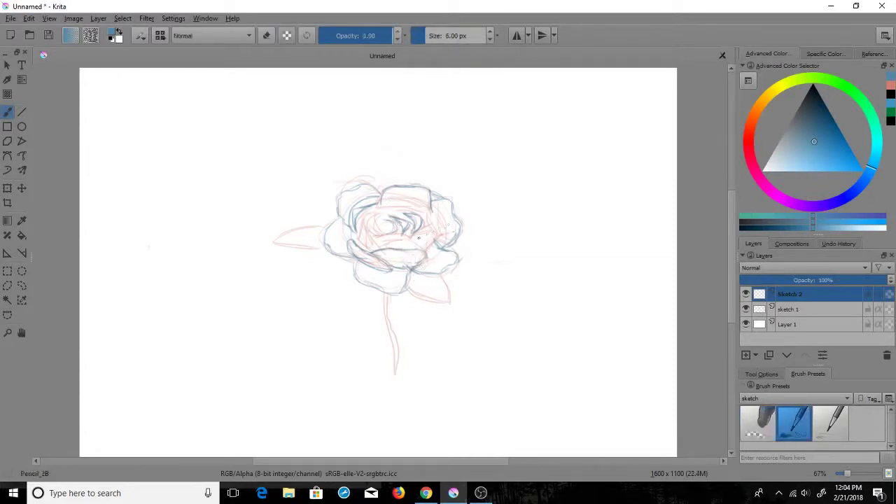
{"action": "mouse_move", "coordinate": [382, 247]}
{"action": "left_mouse_down"}
{"action": "mouse_move", "coordinate": [425, 247]}
{"action": "mouse_move", "coordinate": [448, 232]}
{"action": "left_mouse_up"}
{"action": "key", "text": "e"}
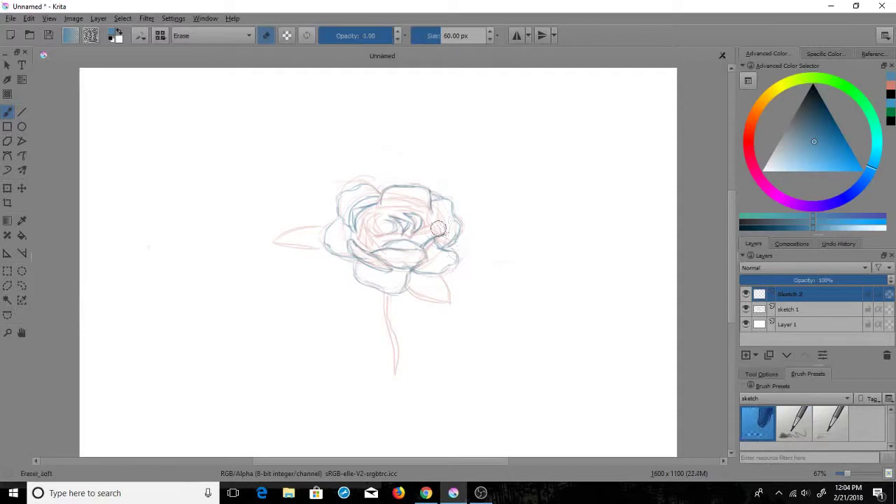
{"action": "left_click_drag", "start_coordinate": [425, 239], "coordinate": [449, 238]}
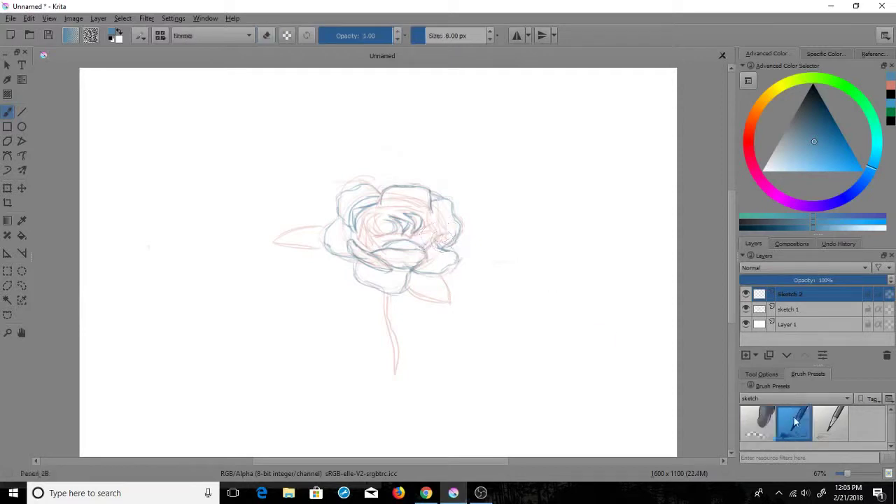
Redraw the right inner petal with Pencil_2B and fill in the remaining inner petals around the rose's centre.
{"action": "key", "text": "e"}
{"action": "left_click_drag", "start_coordinate": [421, 243], "coordinate": [424, 239]}
{"action": "key", "text": "ctrl+z"}
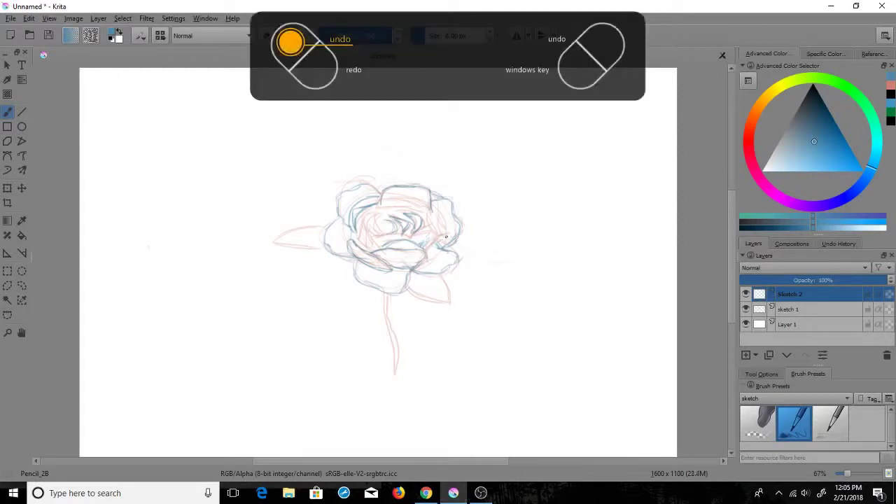
{"action": "mouse_move", "coordinate": [421, 246]}
{"action": "left_mouse_down"}
{"action": "mouse_move", "coordinate": [432, 231]}
{"action": "mouse_move", "coordinate": [435, 244]}
{"action": "mouse_move", "coordinate": [423, 256]}
{"action": "mouse_move", "coordinate": [438, 221]}
{"action": "mouse_move", "coordinate": [426, 214]}
{"action": "mouse_move", "coordinate": [435, 234]}
{"action": "left_mouse_up"}
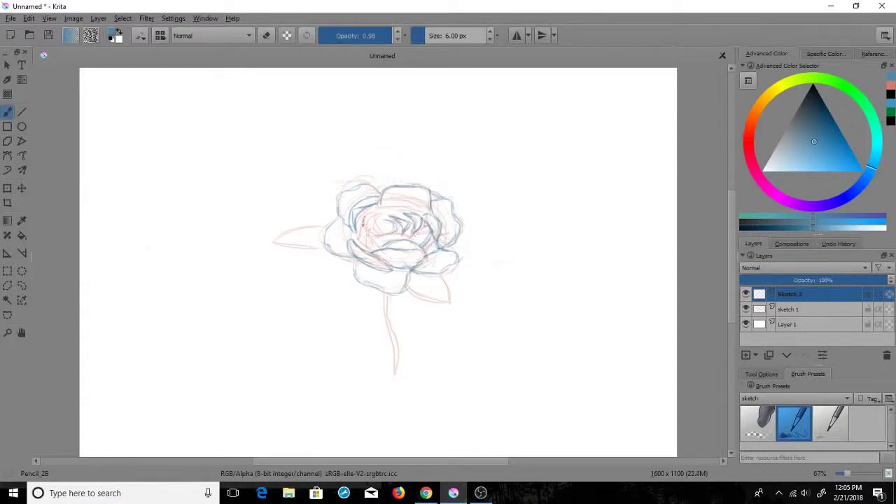
{"action": "mouse_move", "coordinate": [364, 222]}
{"action": "left_mouse_down"}
{"action": "mouse_move", "coordinate": [361, 246]}
{"action": "mouse_move", "coordinate": [364, 223]}
{"action": "mouse_move", "coordinate": [382, 239]}
{"action": "mouse_move", "coordinate": [375, 237]}
{"action": "mouse_move", "coordinate": [393, 233]}
{"action": "mouse_move", "coordinate": [378, 242]}
{"action": "left_mouse_up"}
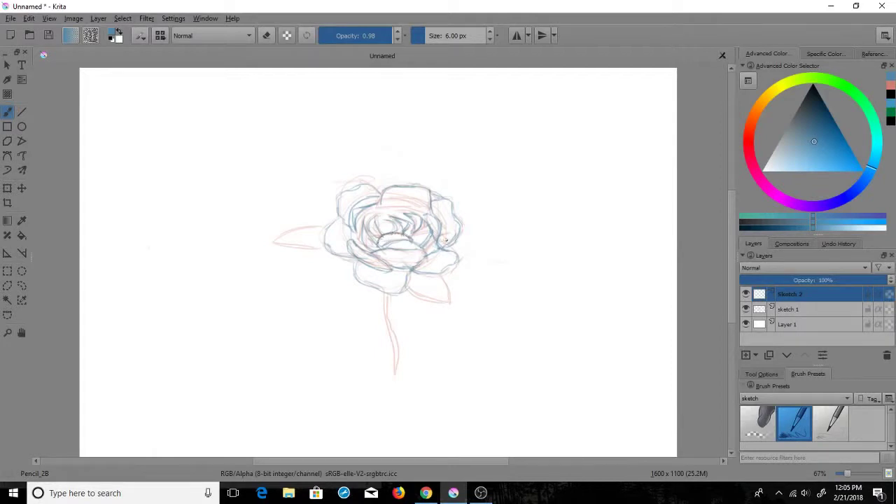
{"action": "left_click_drag", "start_coordinate": [382, 208], "coordinate": [406, 209]}
Draw the two leaves beside the bloom, the stem and a small leaf branching off it in blue pencil.
{"action": "mouse_move", "coordinate": [414, 293]}
{"action": "left_mouse_down"}
{"action": "mouse_move", "coordinate": [454, 301]}
{"action": "mouse_move", "coordinate": [449, 289]}
{"action": "mouse_move", "coordinate": [453, 301]}
{"action": "mouse_move", "coordinate": [409, 280]}
{"action": "left_mouse_up"}
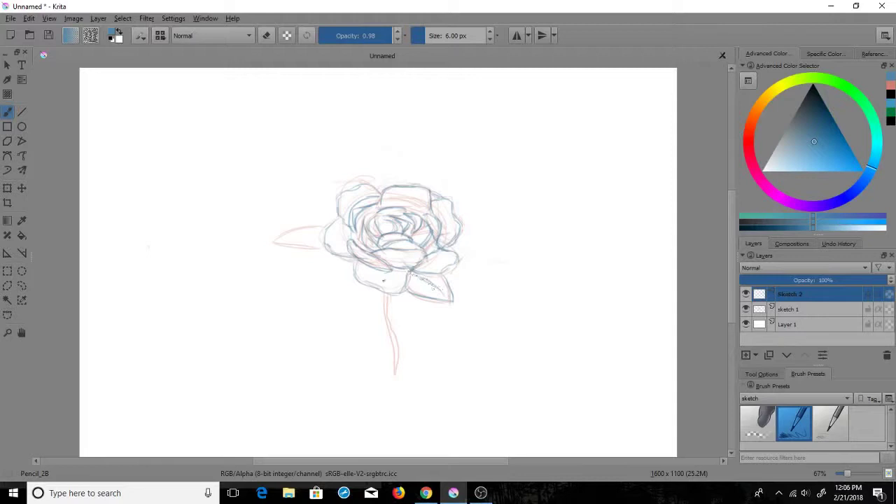
{"action": "mouse_move", "coordinate": [285, 244]}
{"action": "left_mouse_down"}
{"action": "mouse_move", "coordinate": [326, 229]}
{"action": "mouse_move", "coordinate": [324, 249]}
{"action": "mouse_move", "coordinate": [321, 237]}
{"action": "left_mouse_up"}
{"action": "left_click_drag", "start_coordinate": [384, 312], "coordinate": [389, 369]}
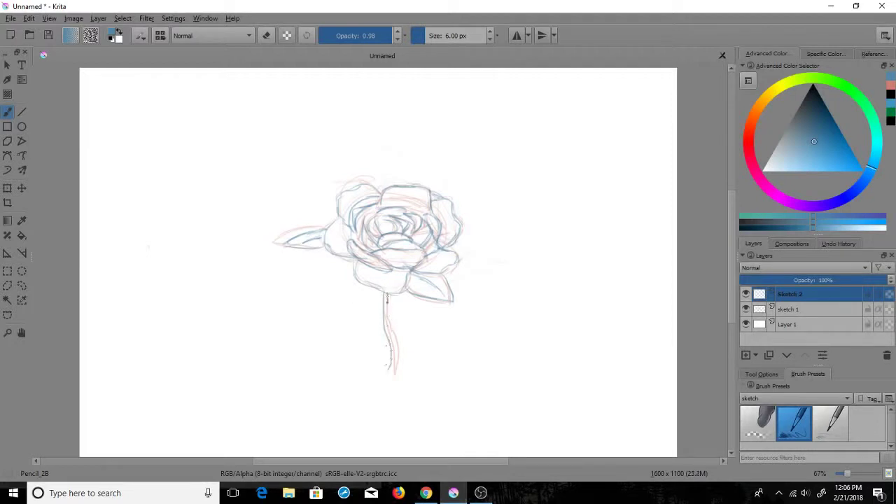
{"action": "left_click_drag", "start_coordinate": [387, 300], "coordinate": [393, 376]}
{"action": "key", "text": "ctrl+z"}
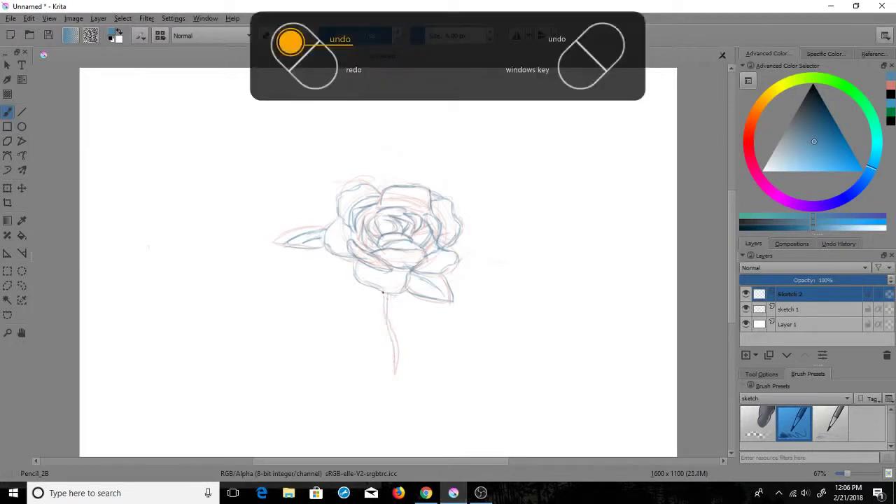
{"action": "left_click_drag", "start_coordinate": [384, 293], "coordinate": [389, 370]}
{"action": "left_click_drag", "start_coordinate": [383, 300], "coordinate": [390, 376]}
{"action": "mouse_move", "coordinate": [385, 337]}
{"action": "left_mouse_down"}
{"action": "mouse_move", "coordinate": [405, 328]}
{"action": "mouse_move", "coordinate": [427, 339]}
{"action": "mouse_move", "coordinate": [392, 342]}
{"action": "mouse_move", "coordinate": [434, 343]}
{"action": "left_mouse_up"}
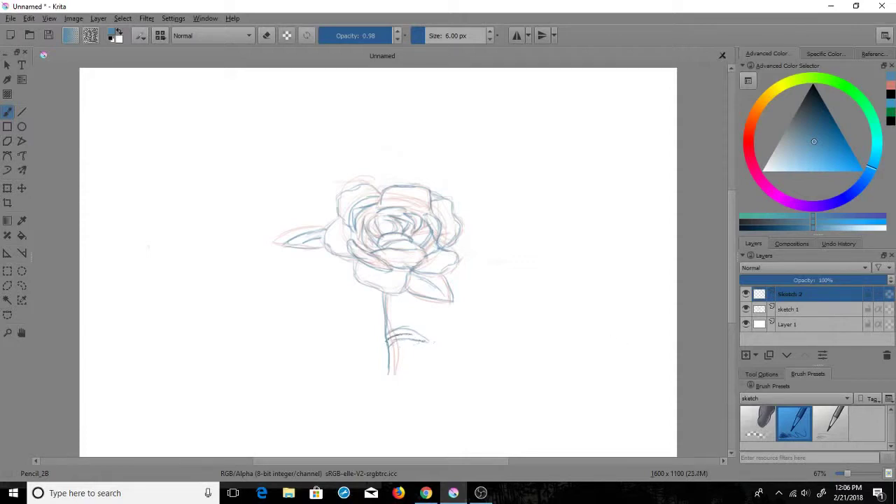
Add a new paint layer above Sketch 2 and name it "lines".
{"action": "left_click", "coordinate": [98, 18]}
{"action": "mouse_move", "coordinate": [140, 75]}
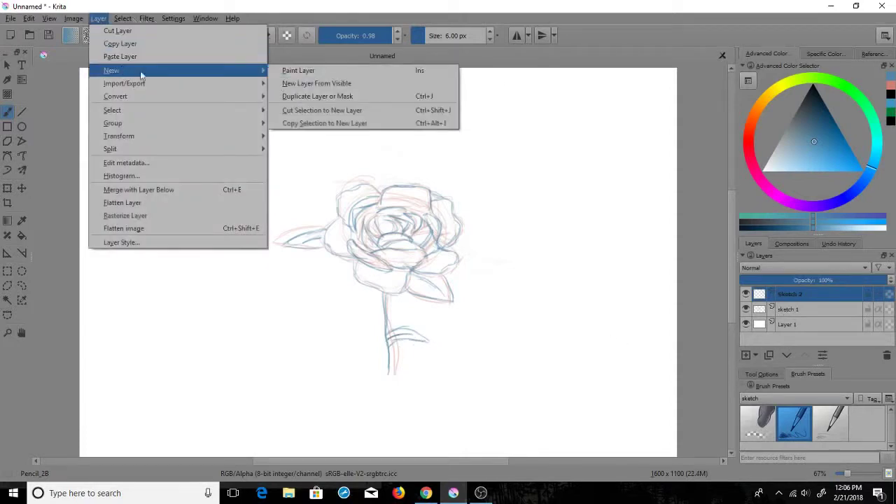
{"action": "left_click", "coordinate": [299, 71]}
{"action": "double_click", "coordinate": [810, 294]}
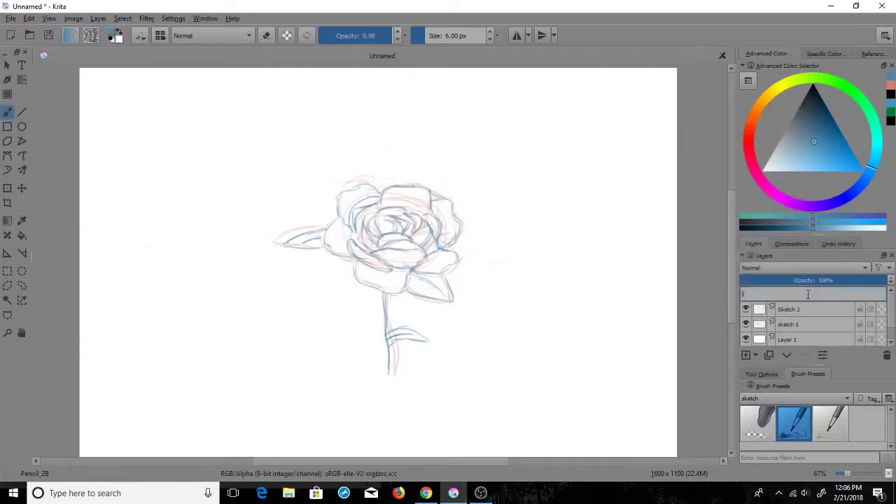
{"action": "key", "text": "Return"}
Lower the opacity of the sketch 1 and Sketch 2 layers, and make the lines layer active.
{"action": "left_click", "coordinate": [798, 324]}
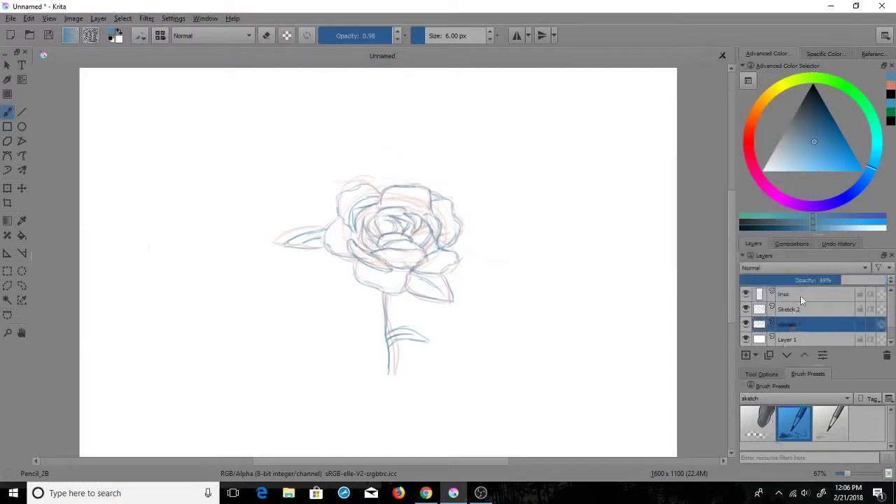
{"action": "left_click_drag", "start_coordinate": [799, 280], "coordinate": [793, 282]}
{"action": "left_click", "coordinate": [792, 309]}
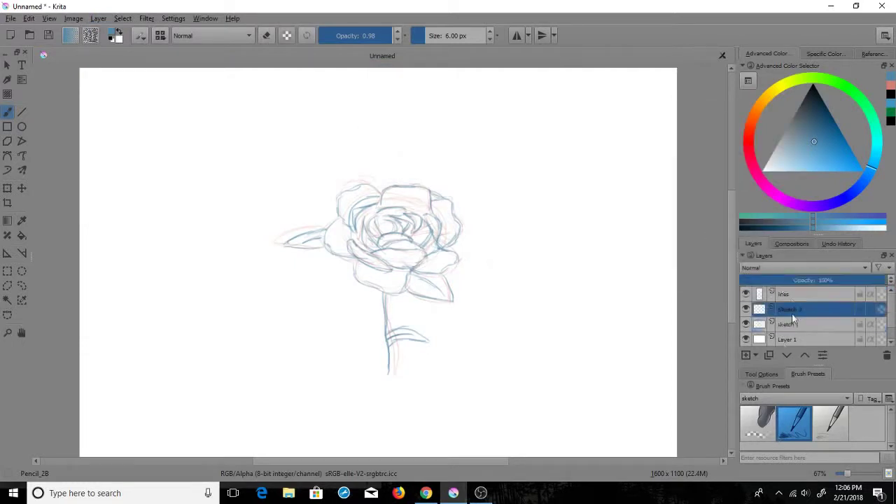
{"action": "left_click_drag", "start_coordinate": [852, 278], "coordinate": [840, 279]}
{"action": "left_click", "coordinate": [806, 294]}
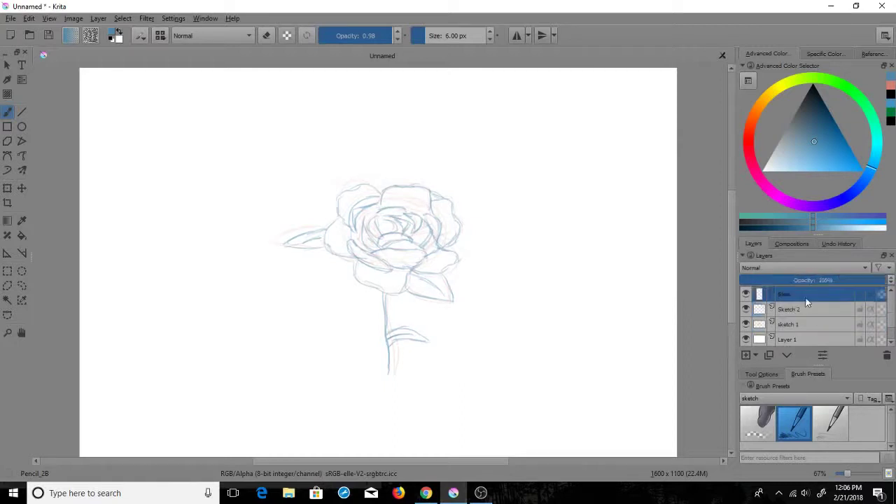
Reset the foreground colour to black and show the brush presets tagged Ink.
{"action": "key", "text": "d"}
{"action": "left_click", "coordinate": [795, 399]}
{"action": "left_click", "coordinate": [778, 365]}
{"action": "left_click", "coordinate": [812, 419]}
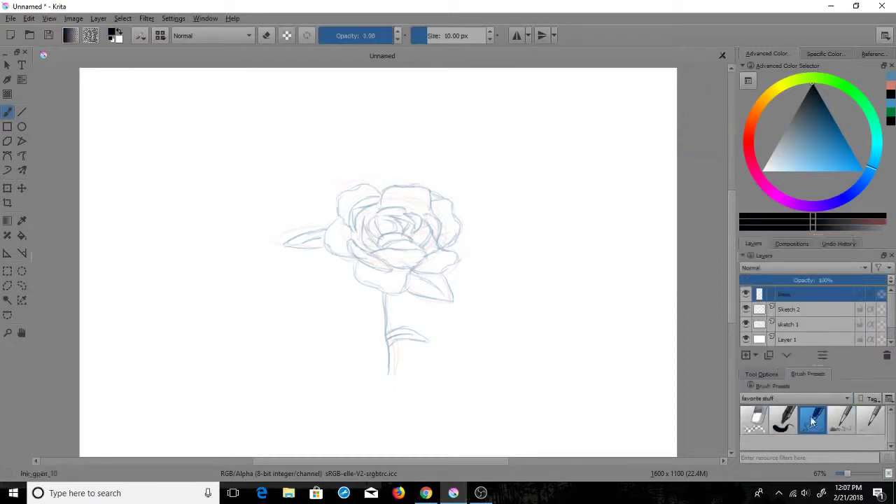
{"action": "left_click", "coordinate": [792, 399]}
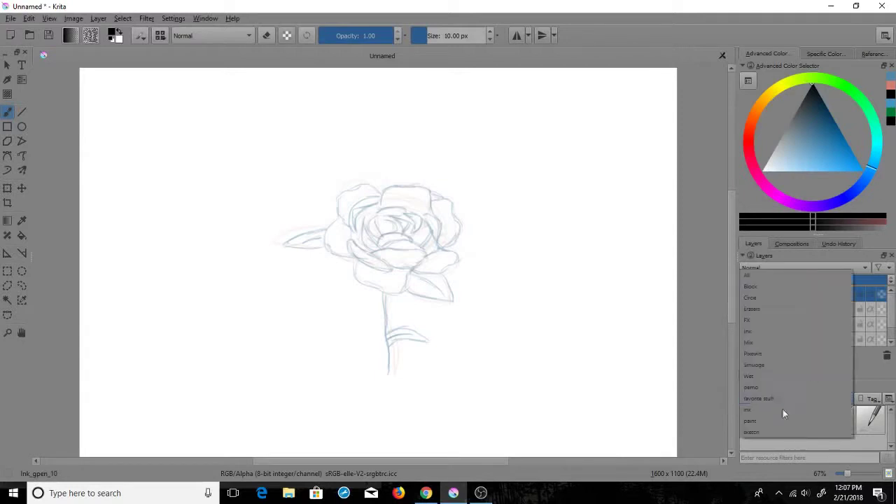
{"action": "left_click", "coordinate": [766, 339]}
Try the Ink_circle_05 brush with test strokes on the blank canvas beside the rose, and undo them.
{"action": "left_click", "coordinate": [774, 416]}
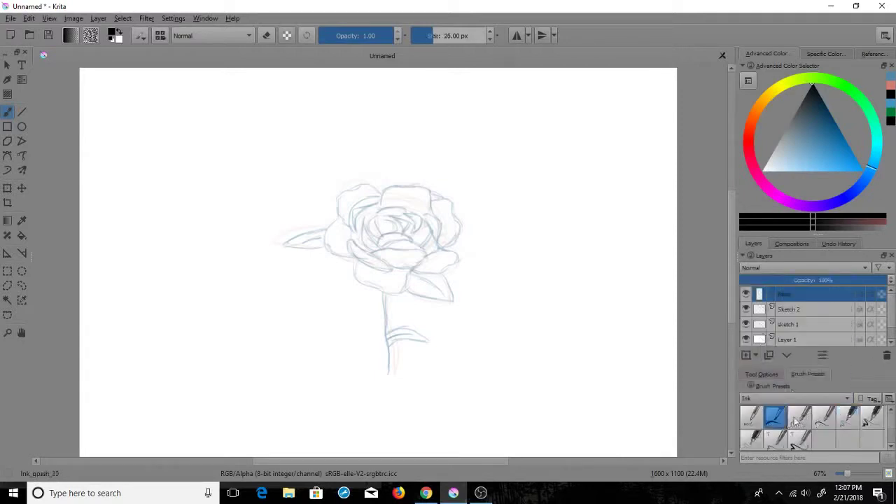
{"action": "left_click", "coordinate": [799, 416]}
{"action": "mouse_move", "coordinate": [538, 335]}
{"action": "left_mouse_down"}
{"action": "mouse_move", "coordinate": [631, 296]}
{"action": "mouse_move", "coordinate": [611, 391]}
{"action": "left_mouse_up"}
{"action": "left_click_drag", "start_coordinate": [609, 396], "coordinate": [516, 446]}
{"action": "key", "text": "ctrl+z"}
{"action": "key", "text": "ctrl+z"}
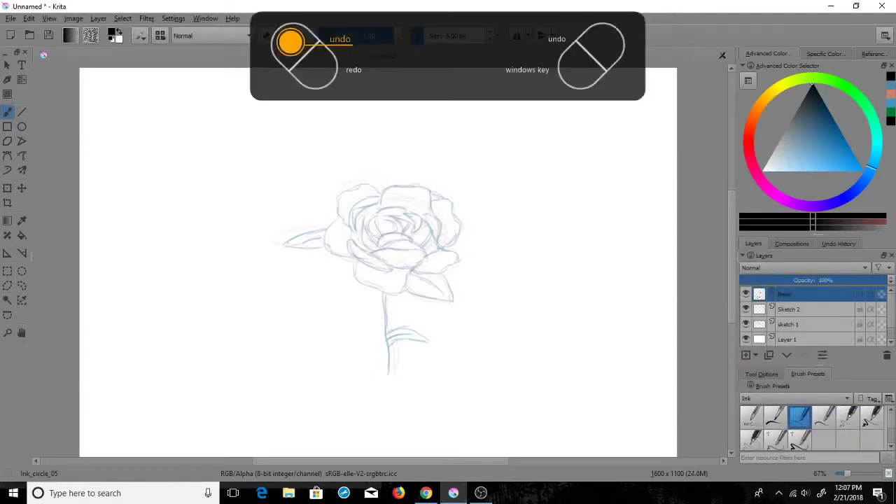
Try the Ink_ballpen brush with test strokes beside the rose, and undo them.
{"action": "left_click", "coordinate": [753, 423]}
{"action": "mouse_move", "coordinate": [617, 302]}
{"action": "left_mouse_down"}
{"action": "mouse_move", "coordinate": [615, 391]}
{"action": "mouse_move", "coordinate": [563, 404]}
{"action": "mouse_move", "coordinate": [598, 456]}
{"action": "left_mouse_up"}
{"action": "key", "text": "ctrl+z"}
{"action": "key", "text": "ctrl+z"}
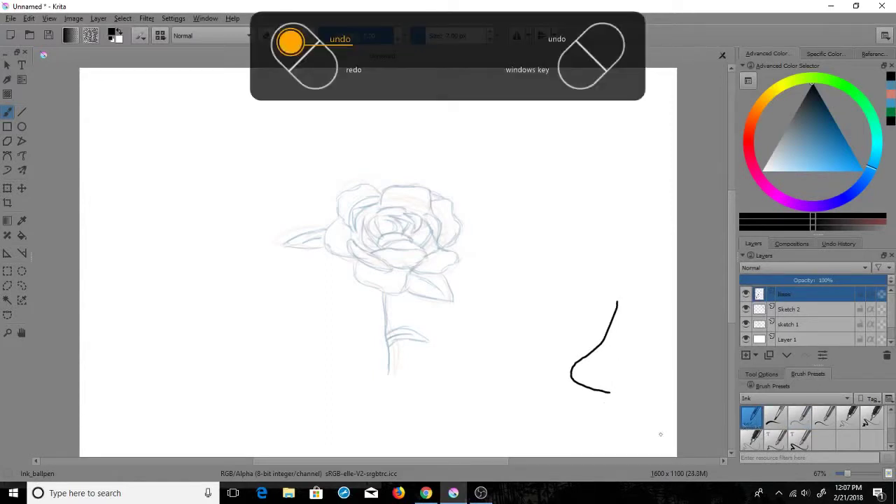
Try the ink_precision_03 brush with two test strokes beside the rose, and undo them.
{"action": "left_click", "coordinate": [753, 439]}
{"action": "left_click_drag", "start_coordinate": [624, 275], "coordinate": [612, 376]}
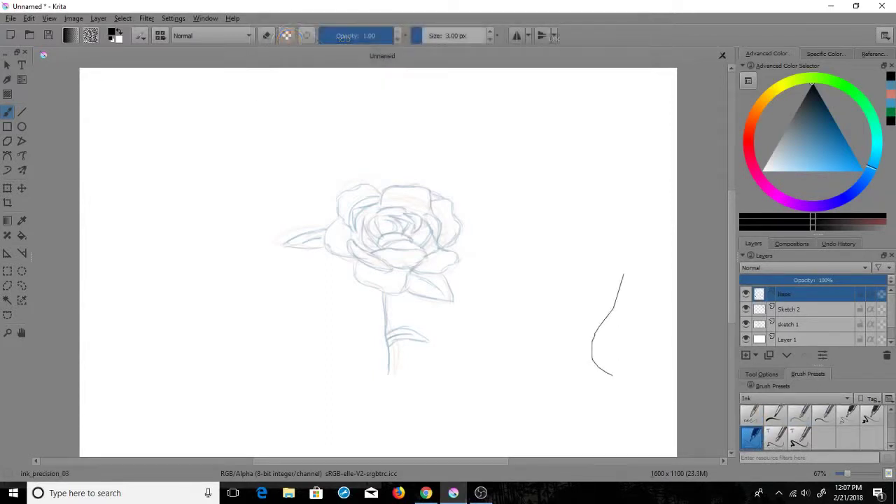
{"action": "left_click_drag", "start_coordinate": [549, 299], "coordinate": [539, 393]}
{"action": "key", "text": "ctrl+z"}
{"action": "key", "text": "ctrl+z"}
Try the thick ink_ppen_25 brush with test strokes beside the rose, and undo them.
{"action": "left_click", "coordinate": [872, 416]}
{"action": "left_click_drag", "start_coordinate": [610, 304], "coordinate": [612, 414]}
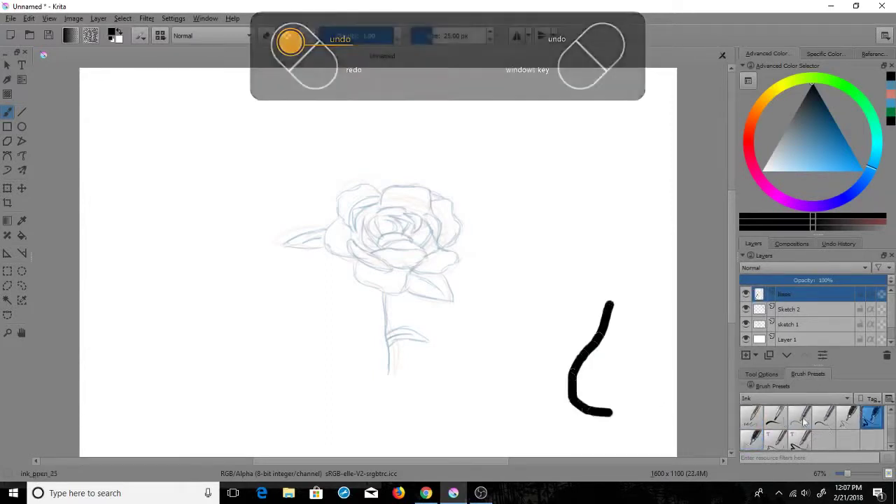
{"action": "key", "text": "ctrl+z"}
{"action": "left_click_drag", "start_coordinate": [595, 276], "coordinate": [560, 401]}
{"action": "key", "text": "ctrl+z"}
Choose the Ink_tilt_10 brush, make a test stroke beside the rose and undo it.
{"action": "left_click", "coordinate": [800, 439]}
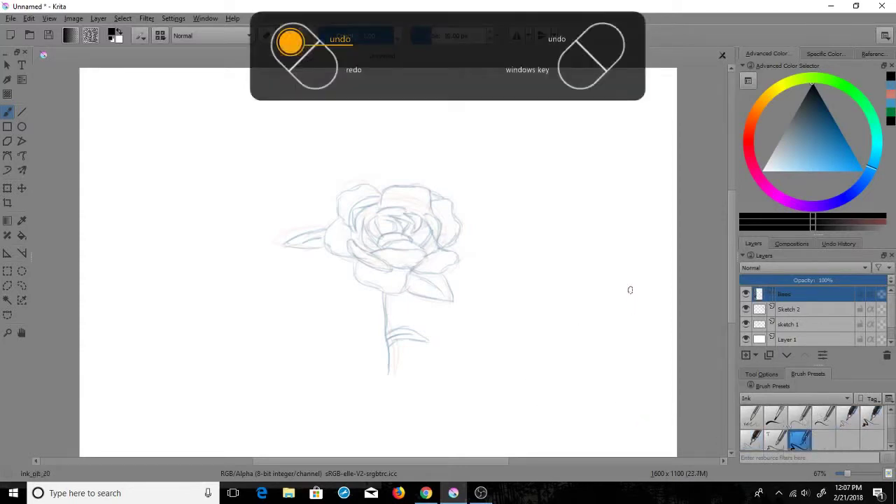
{"action": "left_click", "coordinate": [775, 438]}
{"action": "mouse_move", "coordinate": [621, 296]}
{"action": "left_mouse_down"}
{"action": "mouse_move", "coordinate": [560, 367]}
{"action": "mouse_move", "coordinate": [588, 405]}
{"action": "left_mouse_up"}
{"action": "key", "text": "ctrl+z"}
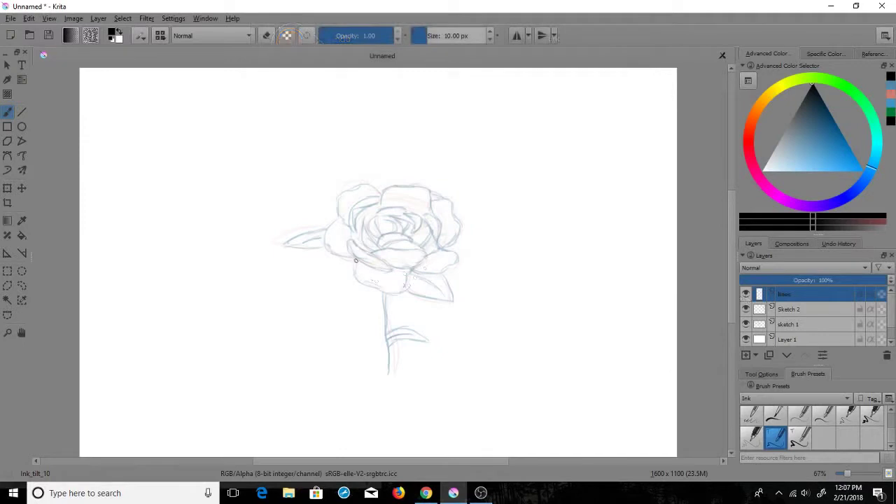
Ink the rose's lower and front petals and the leaf beneath them in black on the lines layer.
{"action": "mouse_move", "coordinate": [357, 260]}
{"action": "left_mouse_down"}
{"action": "mouse_move", "coordinate": [353, 276]}
{"action": "mouse_move", "coordinate": [376, 289]}
{"action": "mouse_move", "coordinate": [409, 293]}
{"action": "mouse_move", "coordinate": [407, 281]}
{"action": "mouse_move", "coordinate": [407, 292]}
{"action": "mouse_move", "coordinate": [456, 303]}
{"action": "mouse_move", "coordinate": [452, 294]}
{"action": "left_mouse_up"}
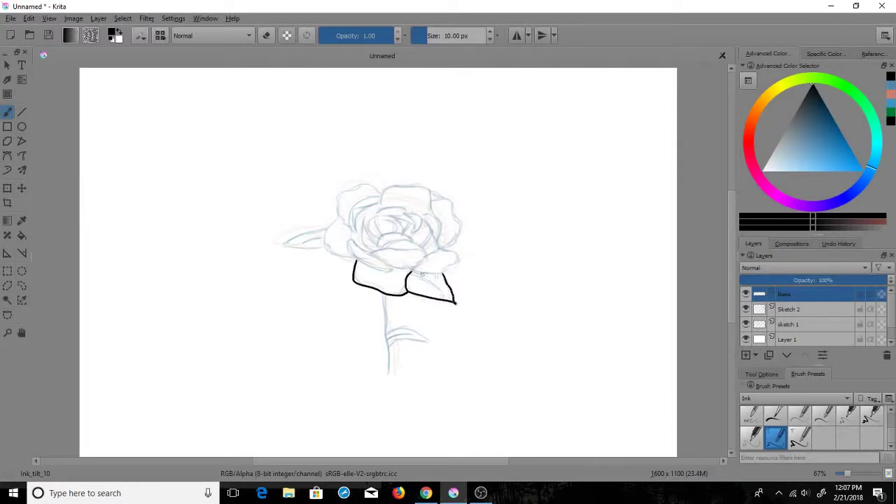
{"action": "mouse_move", "coordinate": [409, 273]}
{"action": "left_mouse_down"}
{"action": "mouse_move", "coordinate": [440, 296]}
{"action": "mouse_move", "coordinate": [424, 272]}
{"action": "mouse_move", "coordinate": [410, 275]}
{"action": "mouse_move", "coordinate": [422, 281]}
{"action": "mouse_move", "coordinate": [457, 257]}
{"action": "mouse_move", "coordinate": [433, 252]}
{"action": "mouse_move", "coordinate": [394, 267]}
{"action": "mouse_move", "coordinate": [421, 265]}
{"action": "mouse_move", "coordinate": [427, 254]}
{"action": "mouse_move", "coordinate": [371, 254]}
{"action": "left_mouse_up"}
{"action": "key", "text": "ctrl+z"}
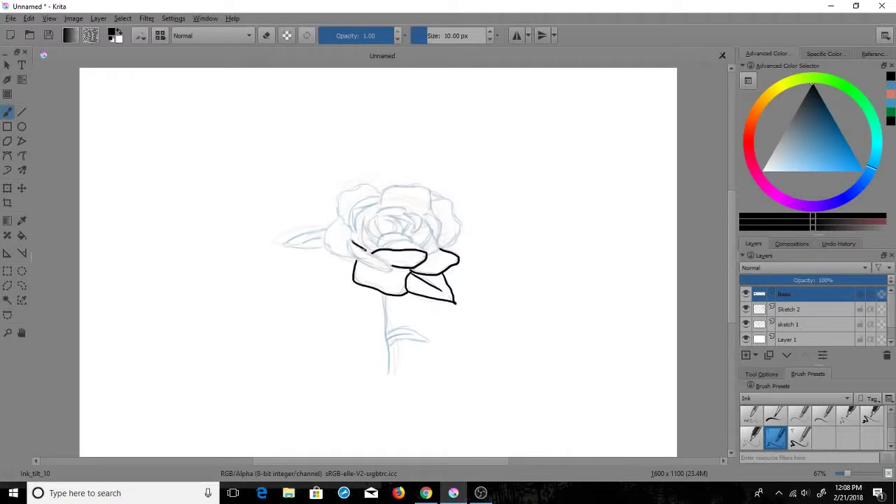
{"action": "mouse_move", "coordinate": [391, 264]}
{"action": "left_mouse_down"}
{"action": "mouse_move", "coordinate": [378, 272]}
{"action": "mouse_move", "coordinate": [350, 253]}
{"action": "mouse_move", "coordinate": [404, 242]}
{"action": "mouse_move", "coordinate": [438, 253]}
{"action": "left_mouse_up"}
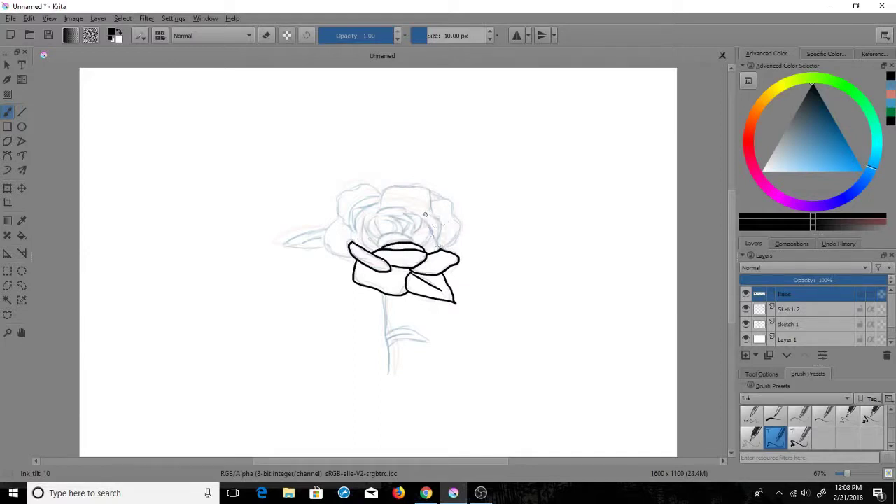
Ink the petals on the rose's right side, the top petal and the folds right of the centre.
{"action": "mouse_move", "coordinate": [423, 214]}
{"action": "left_mouse_down"}
{"action": "mouse_move", "coordinate": [441, 233]}
{"action": "mouse_move", "coordinate": [433, 242]}
{"action": "mouse_move", "coordinate": [430, 229]}
{"action": "mouse_move", "coordinate": [436, 245]}
{"action": "mouse_move", "coordinate": [456, 241]}
{"action": "mouse_move", "coordinate": [449, 204]}
{"action": "mouse_move", "coordinate": [431, 202]}
{"action": "left_mouse_up"}
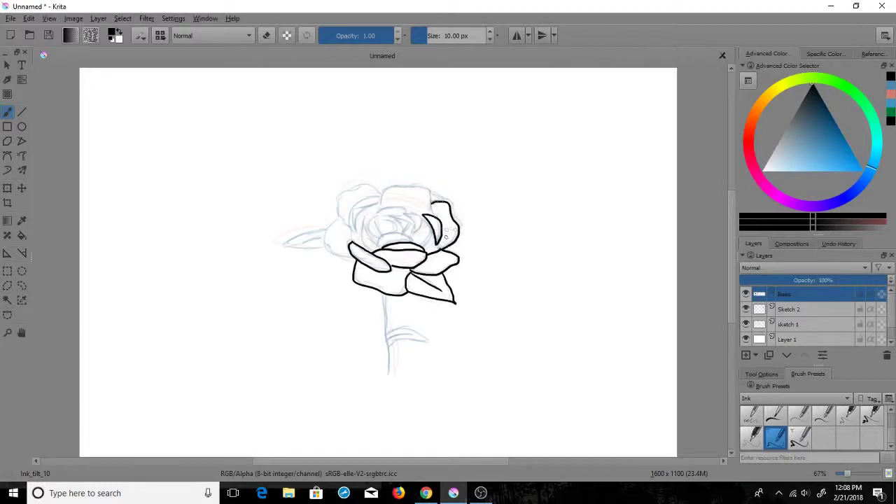
{"action": "left_click_drag", "start_coordinate": [422, 245], "coordinate": [430, 222]}
{"action": "mouse_move", "coordinate": [432, 210]}
{"action": "left_mouse_down"}
{"action": "mouse_move", "coordinate": [427, 195]}
{"action": "mouse_move", "coordinate": [385, 187]}
{"action": "mouse_move", "coordinate": [382, 204]}
{"action": "mouse_move", "coordinate": [421, 214]}
{"action": "mouse_move", "coordinate": [400, 233]}
{"action": "mouse_move", "coordinate": [412, 240]}
{"action": "left_mouse_up"}
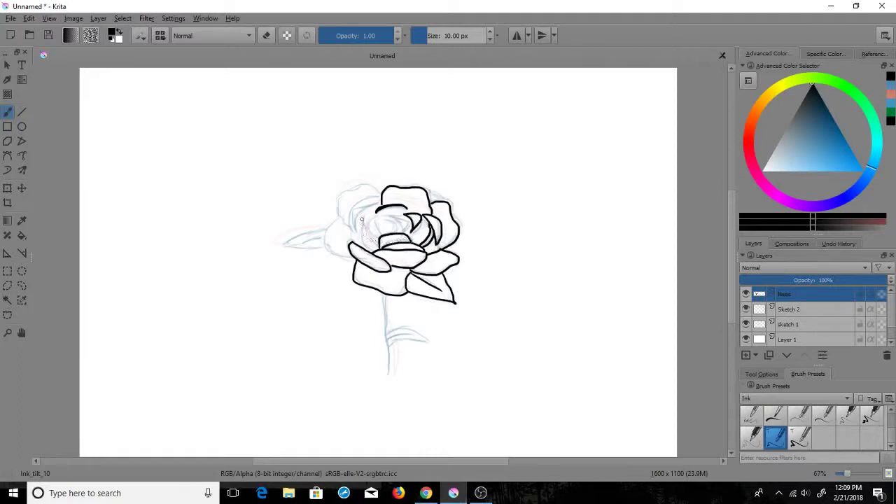
Ink the inner petals on the rose's left side and the folds at its centre.
{"action": "left_click_drag", "start_coordinate": [365, 217], "coordinate": [365, 231]}
{"action": "key", "text": "ctrl+z"}
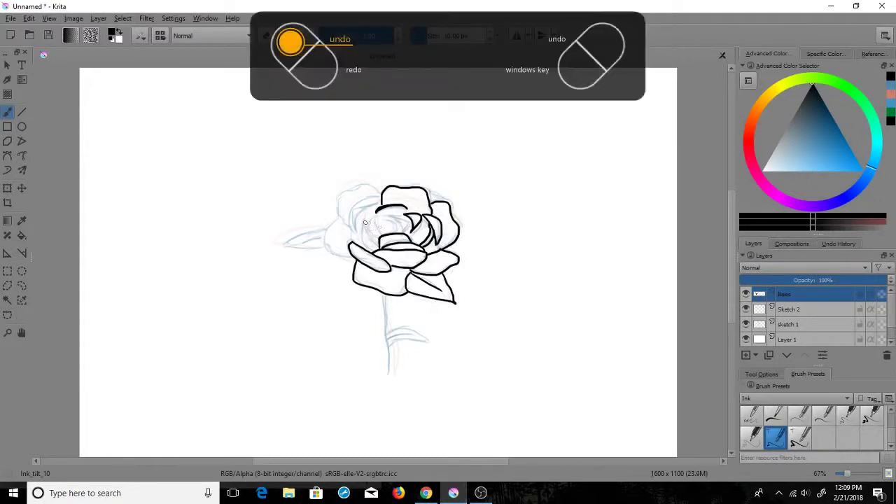
{"action": "mouse_move", "coordinate": [363, 217]}
{"action": "left_mouse_down"}
{"action": "mouse_move", "coordinate": [364, 241]}
{"action": "mouse_move", "coordinate": [400, 225]}
{"action": "mouse_move", "coordinate": [389, 205]}
{"action": "mouse_move", "coordinate": [382, 216]}
{"action": "mouse_move", "coordinate": [400, 216]}
{"action": "mouse_move", "coordinate": [355, 212]}
{"action": "mouse_move", "coordinate": [371, 196]}
{"action": "mouse_move", "coordinate": [350, 226]}
{"action": "left_mouse_up"}
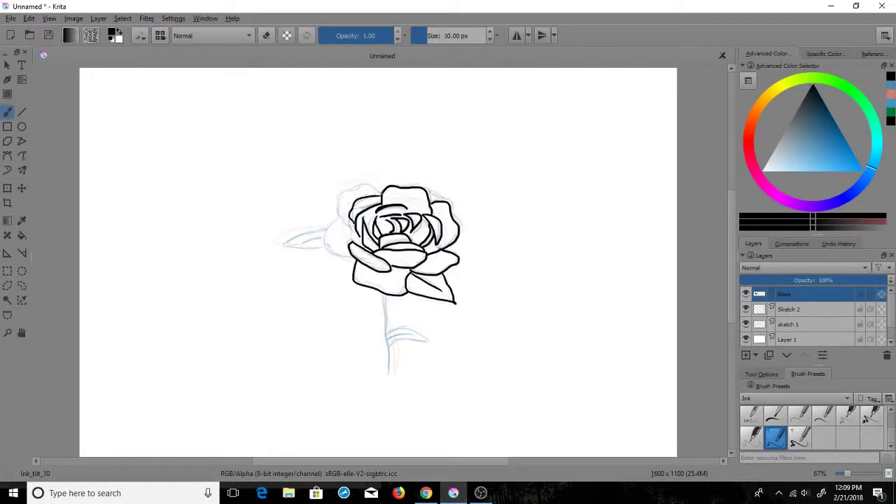
Ink the outer petals on the rose's left side and the leaf beside them, including its midrib.
{"action": "mouse_move", "coordinate": [381, 192]}
{"action": "left_mouse_down"}
{"action": "mouse_move", "coordinate": [351, 185]}
{"action": "mouse_move", "coordinate": [339, 214]}
{"action": "left_mouse_up"}
{"action": "mouse_move", "coordinate": [342, 219]}
{"action": "left_mouse_down"}
{"action": "mouse_move", "coordinate": [327, 246]}
{"action": "mouse_move", "coordinate": [354, 259]}
{"action": "left_mouse_up"}
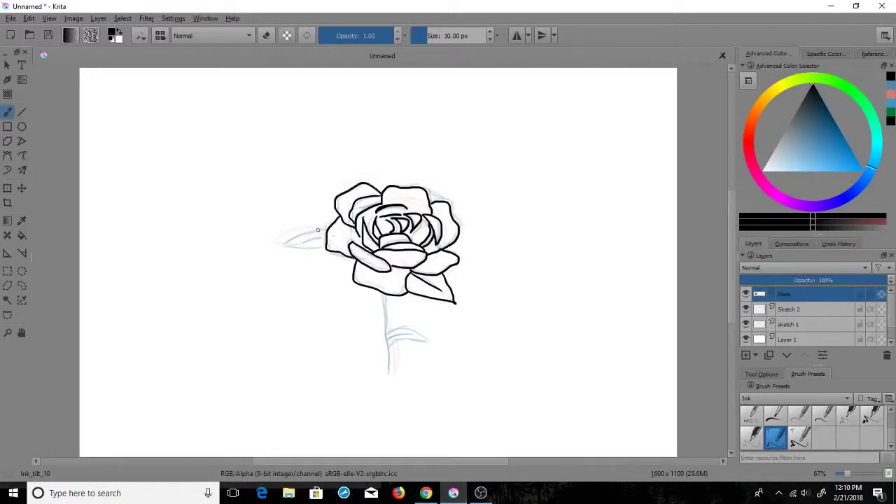
{"action": "mouse_move", "coordinate": [326, 228]}
{"action": "left_mouse_down"}
{"action": "mouse_move", "coordinate": [286, 245]}
{"action": "mouse_move", "coordinate": [329, 249]}
{"action": "left_mouse_up"}
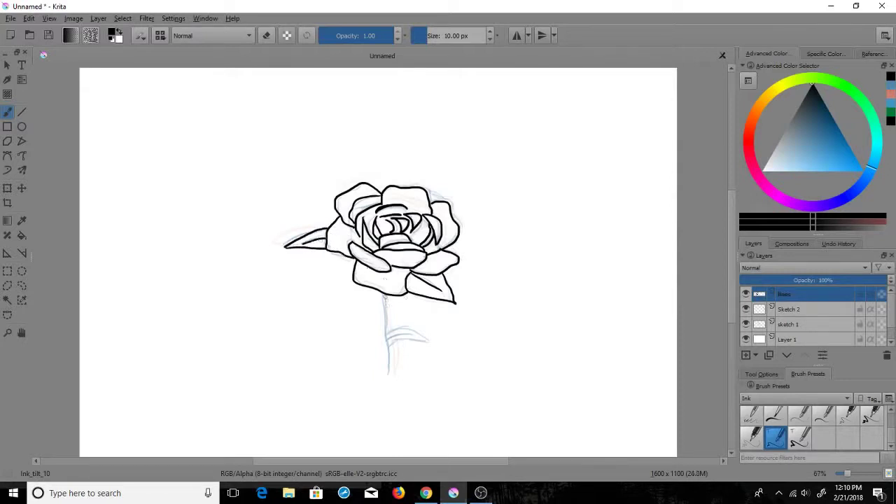
{"action": "mouse_move", "coordinate": [384, 293]}
{"action": "left_mouse_down"}
{"action": "mouse_move", "coordinate": [391, 367]}
{"action": "mouse_move", "coordinate": [396, 330]}
{"action": "mouse_move", "coordinate": [430, 339]}
{"action": "left_mouse_up"}
{"action": "mouse_move", "coordinate": [387, 348]}
{"action": "left_mouse_down"}
{"action": "mouse_move", "coordinate": [434, 341]}
{"action": "mouse_move", "coordinate": [387, 339]}
{"action": "left_mouse_up"}
{"action": "key", "text": "ctrl+z"}
{"action": "key", "text": "ctrl+z"}
{"action": "key", "text": "ctrl+z"}
{"action": "key", "text": "ctrl+z"}
{"action": "key", "text": "ctrl+z"}
{"action": "key", "text": "ctrl+z"}
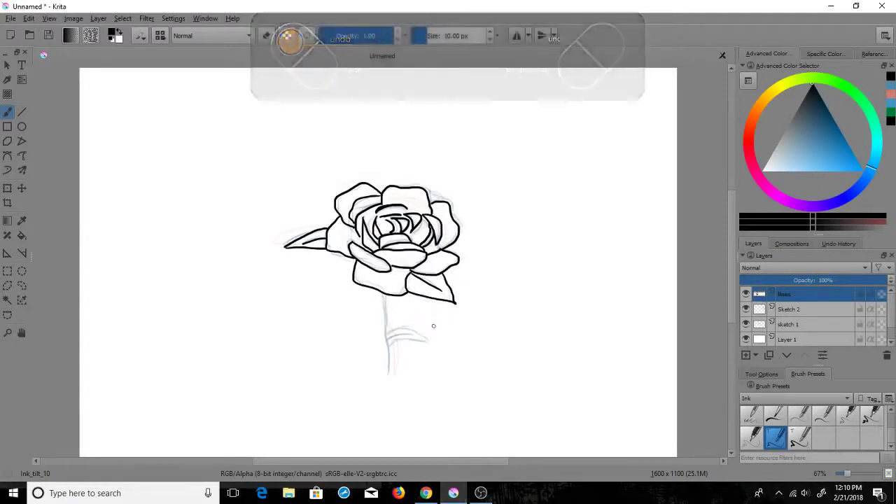
Ink a long curved double-line stem below the rose and a small leaf branching off its right side.
{"action": "mouse_move", "coordinate": [382, 294]}
{"action": "left_mouse_down"}
{"action": "mouse_move", "coordinate": [391, 370]}
{"action": "mouse_move", "coordinate": [373, 457]}
{"action": "left_mouse_up"}
{"action": "mouse_move", "coordinate": [392, 297]}
{"action": "left_mouse_down"}
{"action": "mouse_move", "coordinate": [397, 374]}
{"action": "mouse_move", "coordinate": [377, 457]}
{"action": "left_mouse_up"}
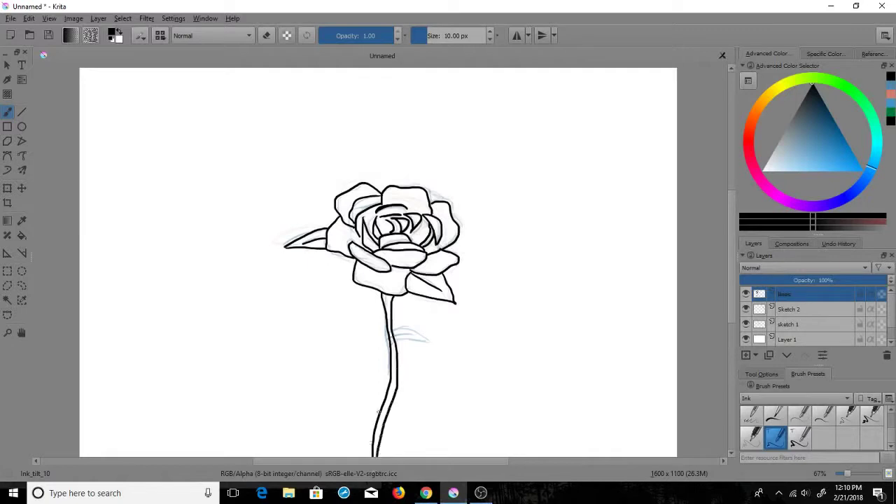
{"action": "mouse_move", "coordinate": [397, 357]}
{"action": "left_mouse_down"}
{"action": "mouse_move", "coordinate": [428, 354]}
{"action": "mouse_move", "coordinate": [445, 371]}
{"action": "mouse_move", "coordinate": [397, 366]}
{"action": "mouse_move", "coordinate": [437, 363]}
{"action": "left_mouse_up"}
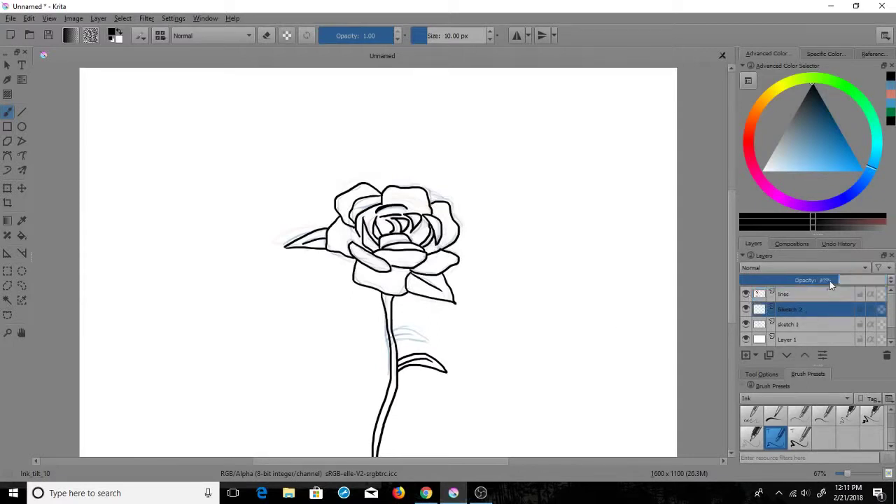
Lower the Sketch 2 layer's opacity to 0% and fade out the sketch 1 layer as well.
{"action": "left_click", "coordinate": [790, 324]}
{"action": "left_click", "coordinate": [806, 295]}
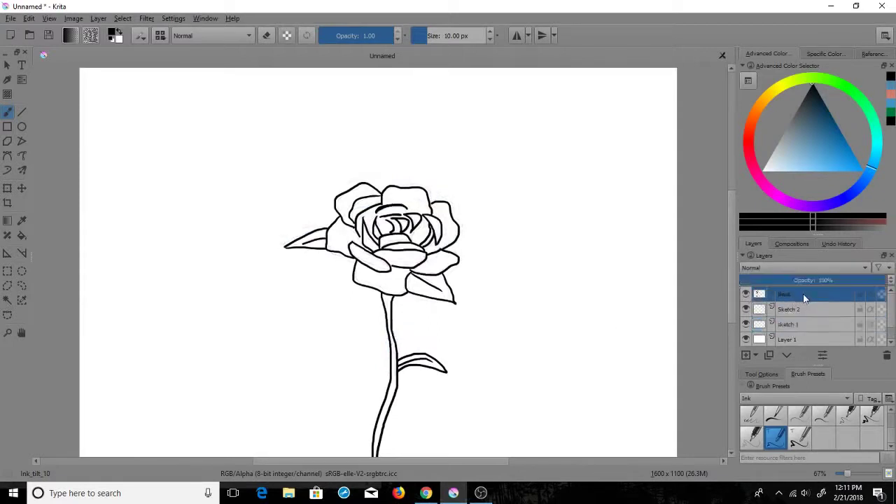
Add a new paint layer directly above Sketch 2 and name it color.
{"action": "left_click", "coordinate": [817, 312]}
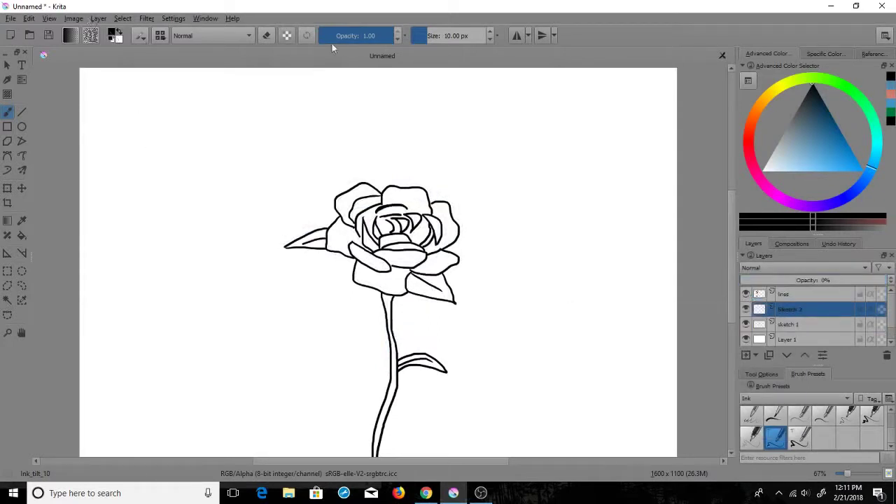
{"action": "left_click", "coordinate": [98, 18]}
{"action": "mouse_move", "coordinate": [210, 70]}
{"action": "left_click", "coordinate": [326, 76]}
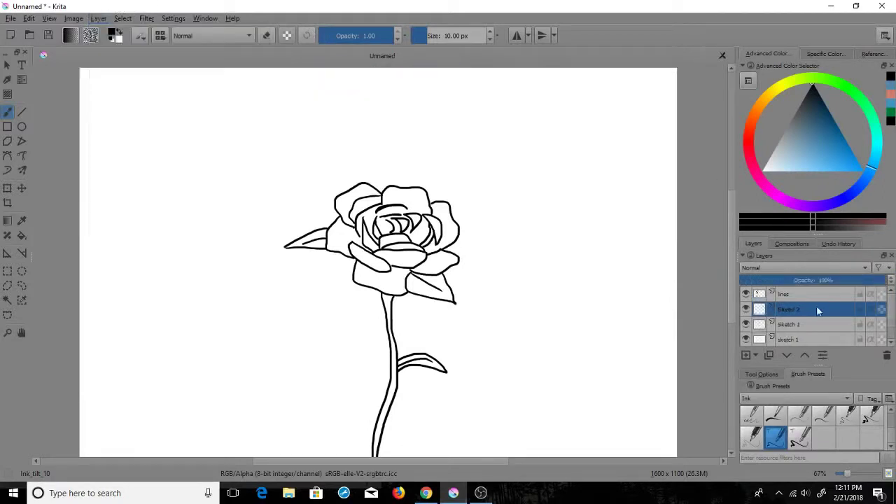
{"action": "double_click", "coordinate": [817, 309]}
{"action": "type", "text": "color"}
{"action": "key", "text": "Return"}
Pick a soft orange and choose the Fill_circle brush from the favorite stuff presets at 28 px.
{"action": "left_click", "coordinate": [757, 112]}
{"action": "left_click_drag", "start_coordinate": [805, 133], "coordinate": [819, 155]}
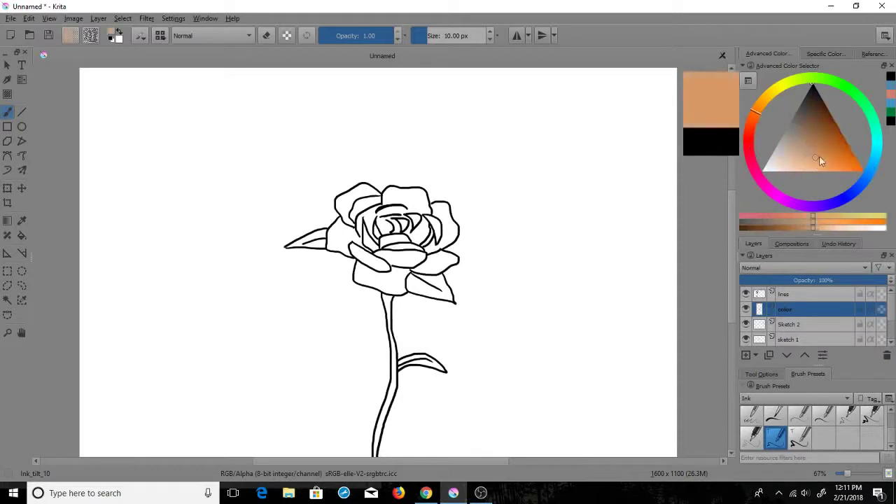
{"action": "left_click", "coordinate": [795, 398]}
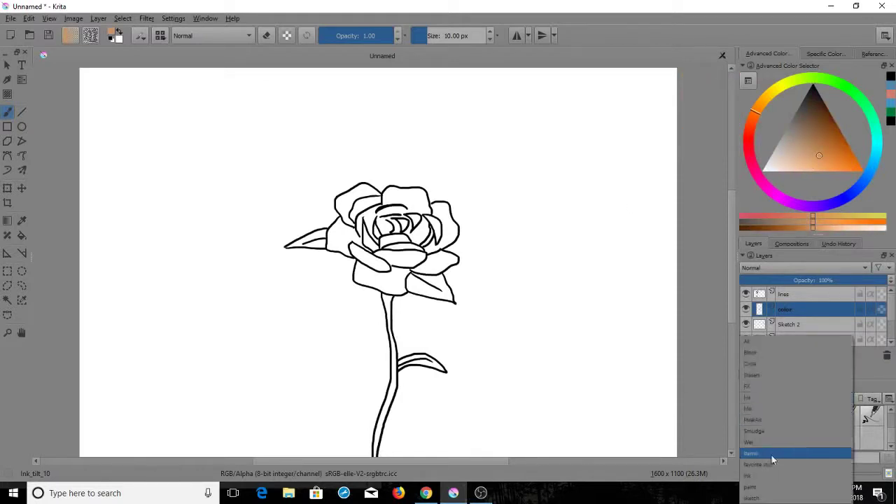
{"action": "left_click", "coordinate": [771, 455]}
{"action": "left_click", "coordinate": [783, 419]}
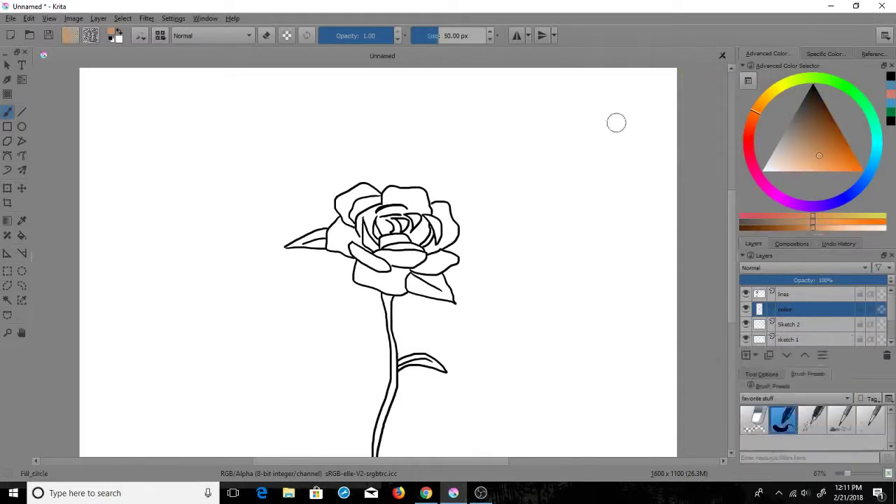
{"action": "left_click", "coordinate": [490, 40]}
Color the rose's lowest petal, front petals and centre folds orange, reducing the brush size to 13 px.
{"action": "mouse_move", "coordinate": [378, 278]}
{"action": "left_mouse_down"}
{"action": "mouse_move", "coordinate": [358, 277]}
{"action": "mouse_move", "coordinate": [399, 279]}
{"action": "mouse_move", "coordinate": [359, 269]}
{"action": "mouse_move", "coordinate": [355, 276]}
{"action": "mouse_move", "coordinate": [401, 291]}
{"action": "mouse_move", "coordinate": [396, 269]}
{"action": "left_mouse_up"}
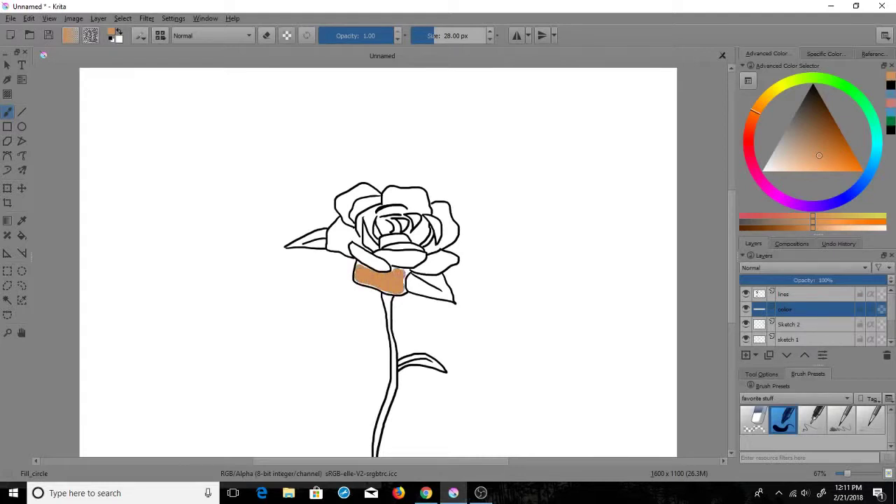
{"action": "left_click", "coordinate": [490, 40]}
{"action": "key", "text": "ctrl+z"}
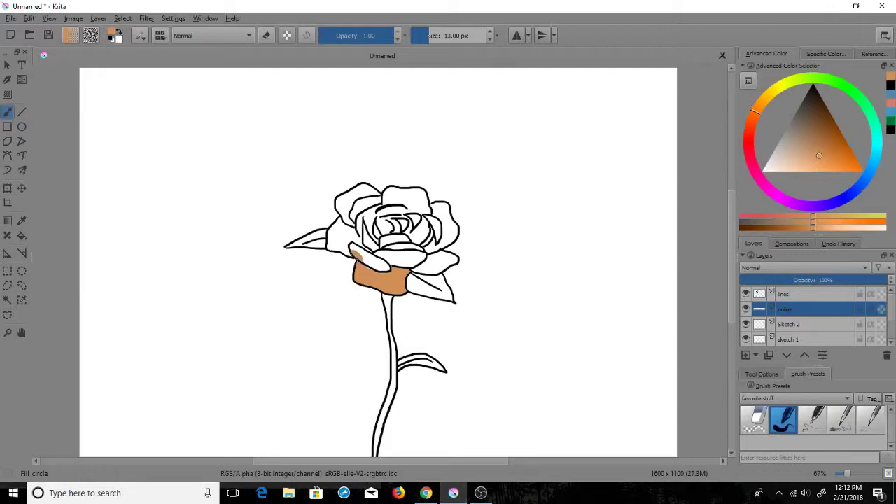
{"action": "mouse_move", "coordinate": [358, 259]}
{"action": "left_mouse_down"}
{"action": "mouse_move", "coordinate": [387, 268]}
{"action": "mouse_move", "coordinate": [378, 262]}
{"action": "mouse_move", "coordinate": [388, 245]}
{"action": "mouse_move", "coordinate": [394, 255]}
{"action": "mouse_move", "coordinate": [419, 247]}
{"action": "mouse_move", "coordinate": [418, 237]}
{"action": "mouse_move", "coordinate": [373, 243]}
{"action": "mouse_move", "coordinate": [356, 236]}
{"action": "mouse_move", "coordinate": [387, 210]}
{"action": "mouse_move", "coordinate": [377, 223]}
{"action": "mouse_move", "coordinate": [418, 222]}
{"action": "mouse_move", "coordinate": [333, 231]}
{"action": "left_mouse_up"}
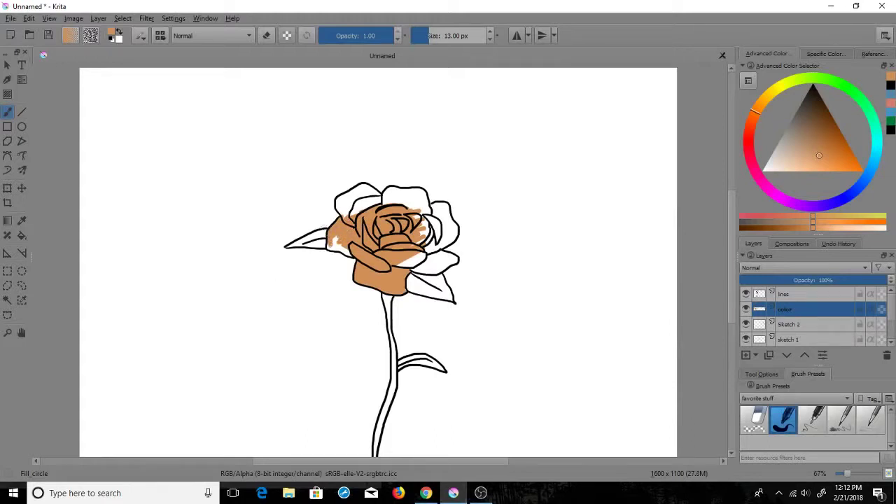
Fill the remaining left, top and right outer petals with the same orange.
{"action": "left_click_drag", "start_coordinate": [338, 247], "coordinate": [350, 254]}
{"action": "mouse_move", "coordinate": [365, 213]}
{"action": "left_mouse_down"}
{"action": "mouse_move", "coordinate": [348, 197]}
{"action": "mouse_move", "coordinate": [362, 187]}
{"action": "mouse_move", "coordinate": [373, 193]}
{"action": "mouse_move", "coordinate": [372, 202]}
{"action": "mouse_move", "coordinate": [364, 190]}
{"action": "mouse_move", "coordinate": [369, 202]}
{"action": "mouse_move", "coordinate": [357, 188]}
{"action": "mouse_move", "coordinate": [337, 204]}
{"action": "mouse_move", "coordinate": [349, 211]}
{"action": "mouse_move", "coordinate": [339, 204]}
{"action": "mouse_move", "coordinate": [345, 194]}
{"action": "mouse_move", "coordinate": [340, 204]}
{"action": "mouse_move", "coordinate": [401, 206]}
{"action": "mouse_move", "coordinate": [386, 192]}
{"action": "mouse_move", "coordinate": [418, 191]}
{"action": "mouse_move", "coordinate": [404, 202]}
{"action": "mouse_move", "coordinate": [415, 208]}
{"action": "mouse_move", "coordinate": [418, 194]}
{"action": "mouse_move", "coordinate": [418, 217]}
{"action": "mouse_move", "coordinate": [441, 227]}
{"action": "mouse_move", "coordinate": [436, 266]}
{"action": "mouse_move", "coordinate": [447, 263]}
{"action": "mouse_move", "coordinate": [433, 209]}
{"action": "left_mouse_up"}
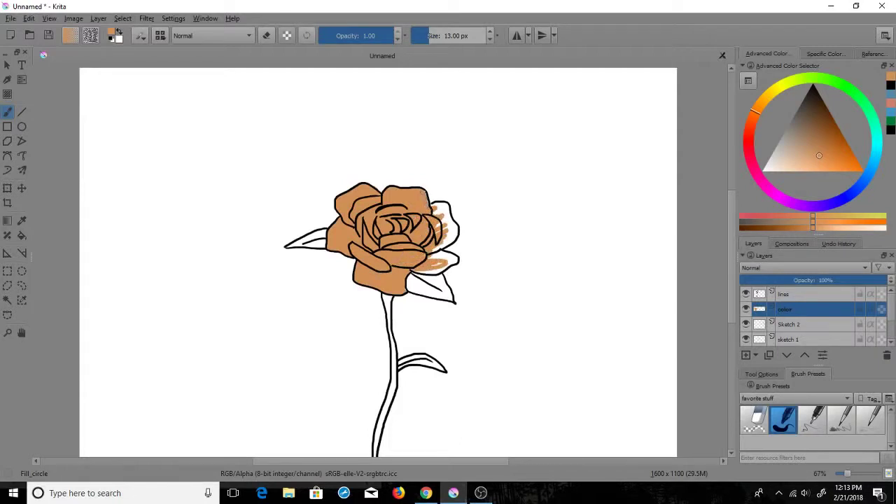
{"action": "mouse_move", "coordinate": [433, 208]}
{"action": "left_mouse_down"}
{"action": "mouse_move", "coordinate": [445, 217]}
{"action": "mouse_move", "coordinate": [441, 244]}
{"action": "mouse_move", "coordinate": [455, 231]}
{"action": "mouse_move", "coordinate": [429, 273]}
{"action": "mouse_move", "coordinate": [453, 260]}
{"action": "left_mouse_up"}
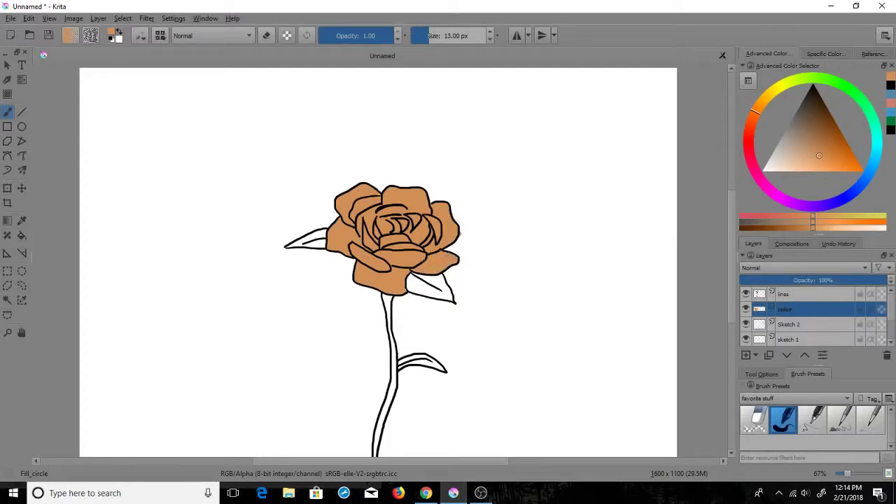
Erase the stray orange outside the rose's right petals with Eraser_hard and undo the last eraser stroke.
{"action": "left_click", "coordinate": [771, 399]}
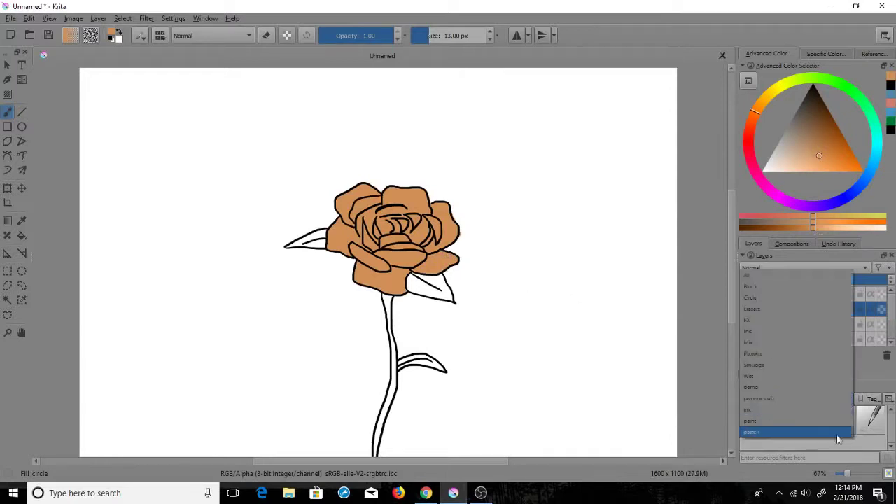
{"action": "left_click", "coordinate": [860, 440]}
{"action": "left_click", "coordinate": [754, 418]}
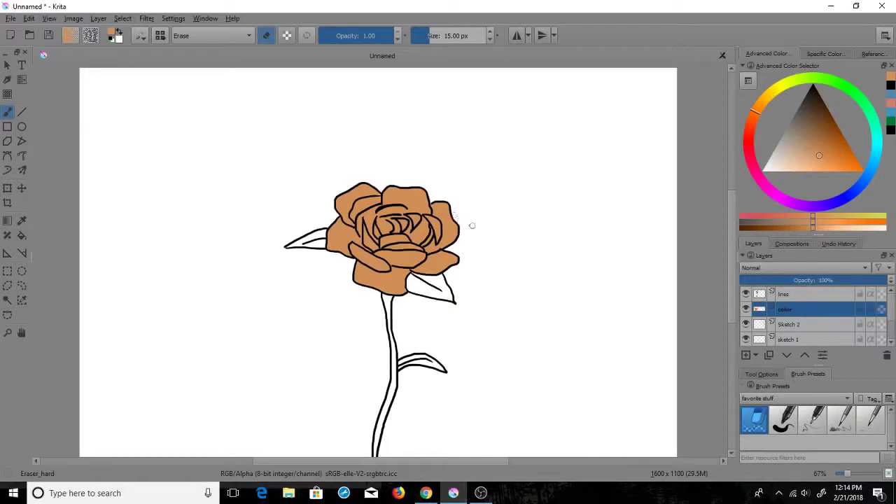
{"action": "left_click_drag", "start_coordinate": [431, 187], "coordinate": [436, 198]}
{"action": "key", "text": "ctrl+z"}
Switch back to the Fill_circle brush at 16.70 px and pick a medium-dark green.
{"action": "left_click", "coordinate": [796, 423]}
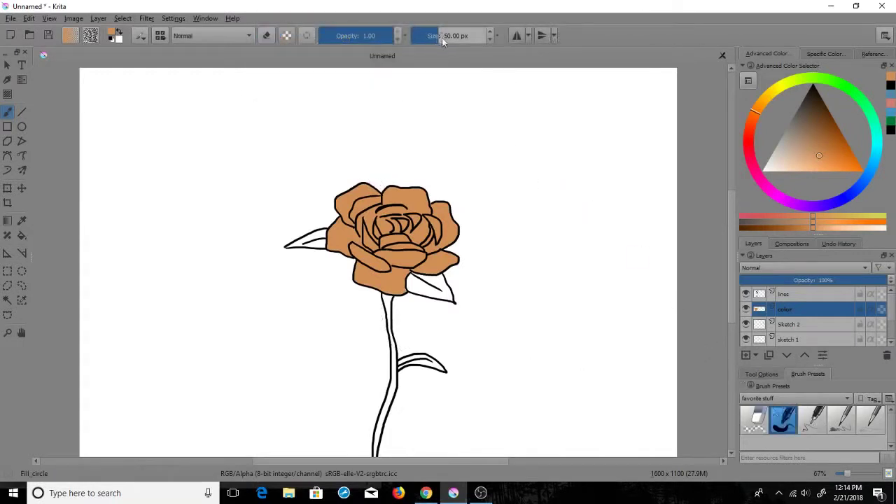
{"action": "left_click_drag", "start_coordinate": [875, 118], "coordinate": [875, 128]}
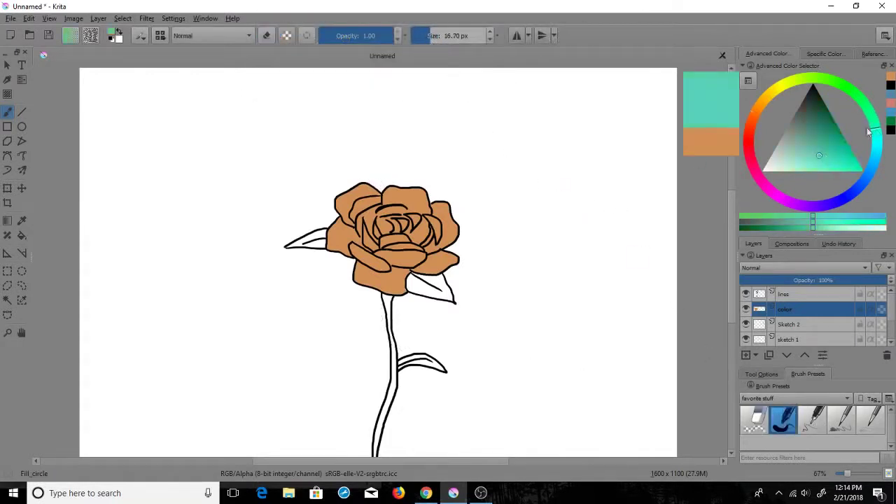
{"action": "left_click", "coordinate": [805, 117]}
{"action": "left_click_drag", "start_coordinate": [804, 114], "coordinate": [797, 120]}
{"action": "left_click_drag", "start_coordinate": [872, 121], "coordinate": [861, 100]}
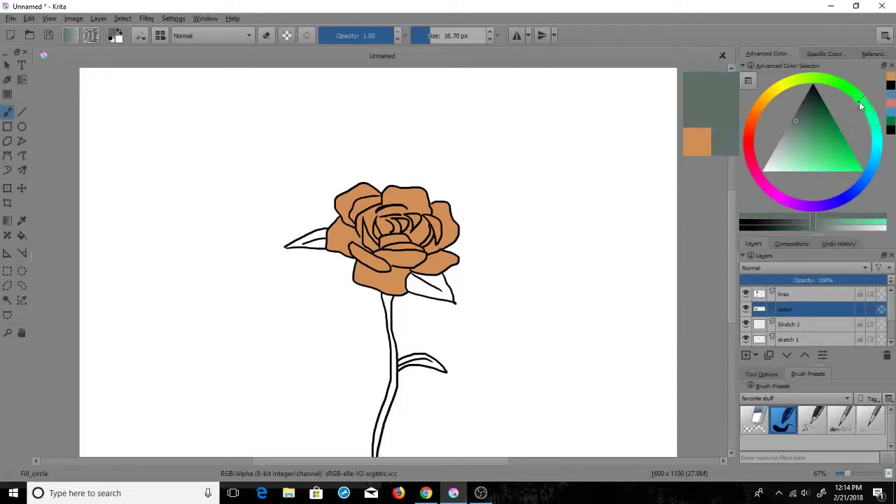
{"action": "left_click", "coordinate": [813, 138]}
{"action": "mouse_move", "coordinate": [813, 138]}
{"action": "left_mouse_down"}
{"action": "mouse_move", "coordinate": [835, 144]}
{"action": "mouse_move", "coordinate": [832, 128]}
{"action": "left_mouse_up"}
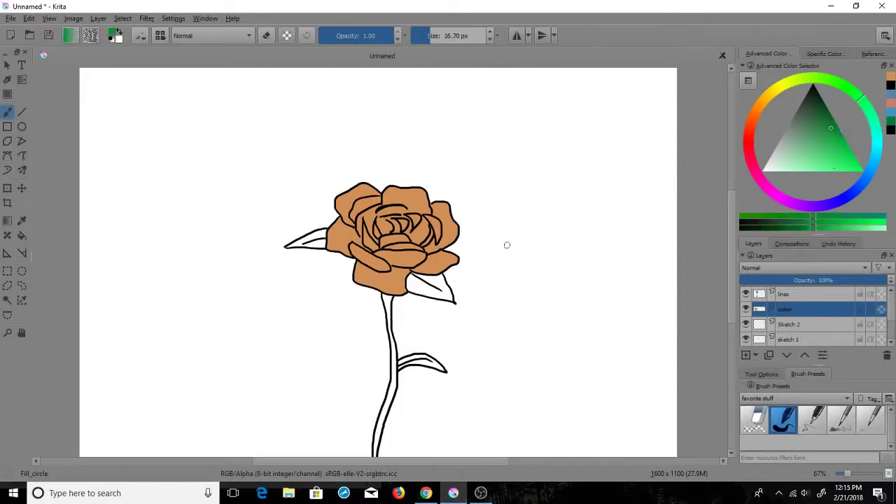
Fill the leaf under the rose's right side and the leaf on its left side with green.
{"action": "mouse_move", "coordinate": [418, 281]}
{"action": "left_mouse_down"}
{"action": "mouse_move", "coordinate": [436, 288]}
{"action": "mouse_move", "coordinate": [421, 291]}
{"action": "mouse_move", "coordinate": [441, 288]}
{"action": "mouse_move", "coordinate": [414, 275]}
{"action": "mouse_move", "coordinate": [409, 291]}
{"action": "mouse_move", "coordinate": [448, 299]}
{"action": "mouse_move", "coordinate": [440, 277]}
{"action": "left_mouse_up"}
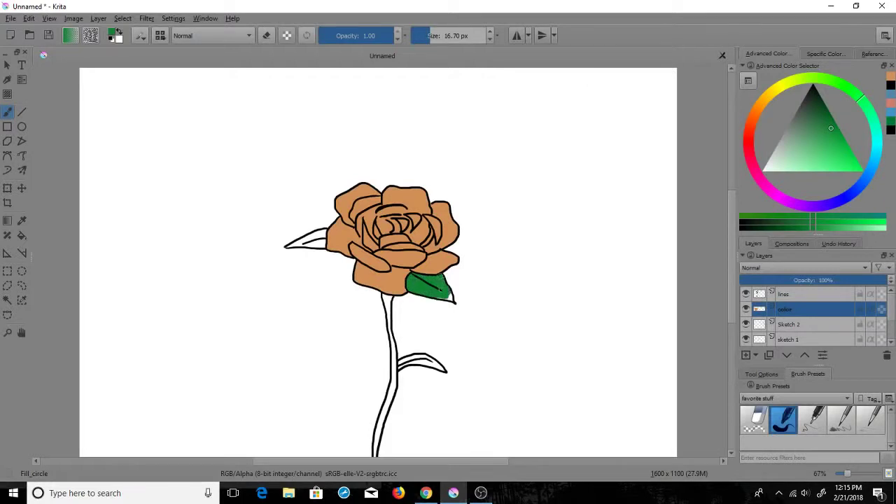
{"action": "left_click_drag", "start_coordinate": [444, 299], "coordinate": [456, 300]}
{"action": "mouse_move", "coordinate": [322, 252]}
{"action": "left_mouse_down"}
{"action": "mouse_move", "coordinate": [309, 240]}
{"action": "mouse_move", "coordinate": [285, 245]}
{"action": "mouse_move", "coordinate": [316, 243]}
{"action": "mouse_move", "coordinate": [324, 237]}
{"action": "mouse_move", "coordinate": [308, 236]}
{"action": "mouse_move", "coordinate": [321, 231]}
{"action": "left_mouse_up"}
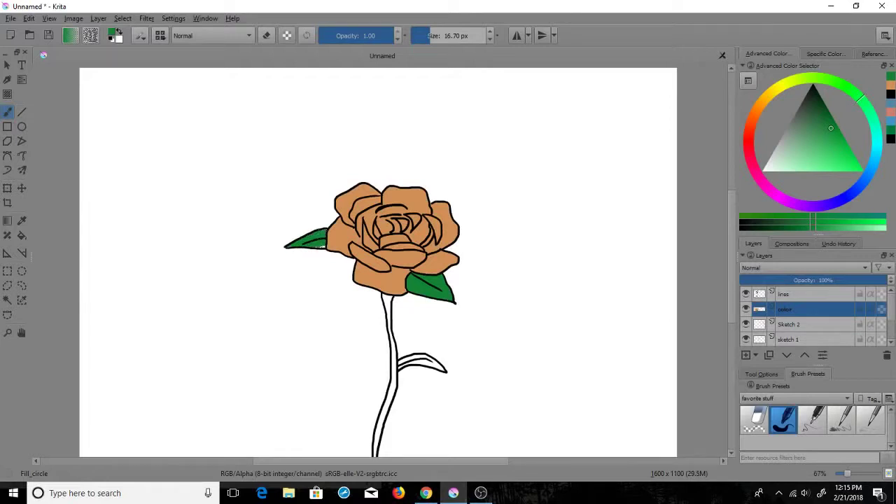
Fill the stem and its small leaf with green and erase the overspill along the lower stem with Eraser_hard.
{"action": "left_click_drag", "start_coordinate": [381, 296], "coordinate": [385, 303]}
{"action": "mouse_move", "coordinate": [387, 306]}
{"action": "left_mouse_down"}
{"action": "mouse_move", "coordinate": [394, 389]}
{"action": "mouse_move", "coordinate": [393, 350]}
{"action": "mouse_move", "coordinate": [407, 363]}
{"action": "mouse_move", "coordinate": [426, 357]}
{"action": "mouse_move", "coordinate": [444, 369]}
{"action": "left_mouse_up"}
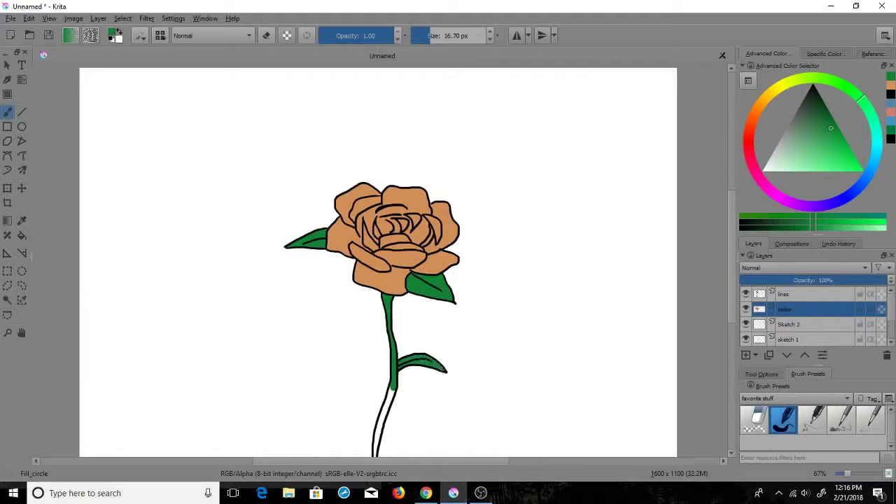
{"action": "mouse_move", "coordinate": [393, 386]}
{"action": "left_mouse_down"}
{"action": "mouse_move", "coordinate": [372, 454]}
{"action": "mouse_move", "coordinate": [377, 444]}
{"action": "left_mouse_up"}
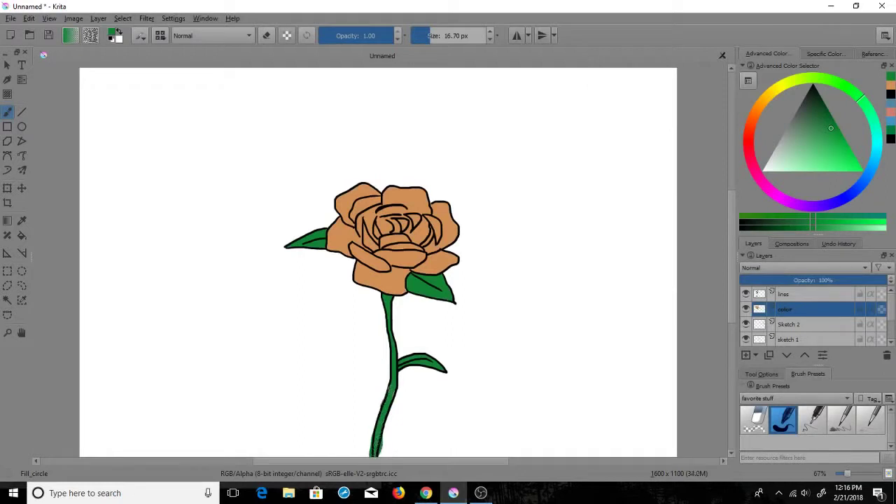
{"action": "key", "text": "e"}
{"action": "mouse_move", "coordinate": [392, 438]}
{"action": "left_mouse_down"}
{"action": "mouse_move", "coordinate": [357, 432]}
{"action": "mouse_move", "coordinate": [367, 434]}
{"action": "mouse_move", "coordinate": [370, 451]}
{"action": "mouse_move", "coordinate": [378, 403]}
{"action": "left_mouse_up"}
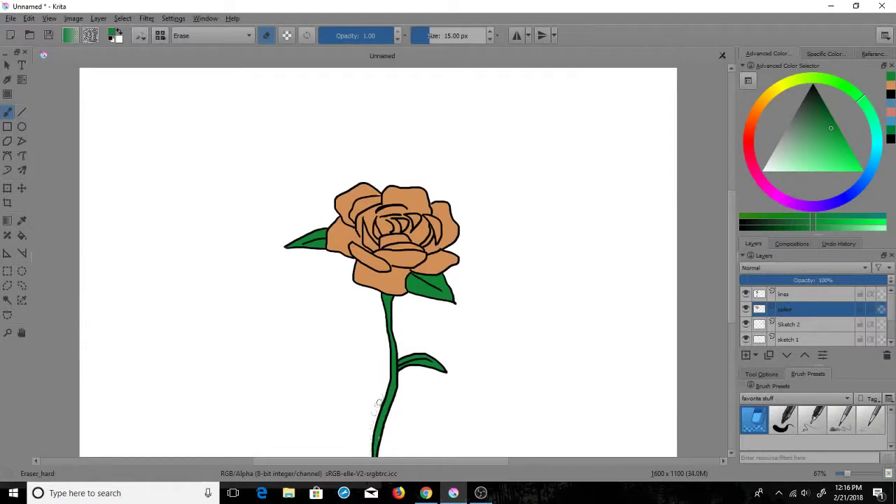
Return to the Fill_circle brush at 11.47 px, sample the petals' orange and choose a darker shade of it.
{"action": "left_click", "coordinate": [786, 419]}
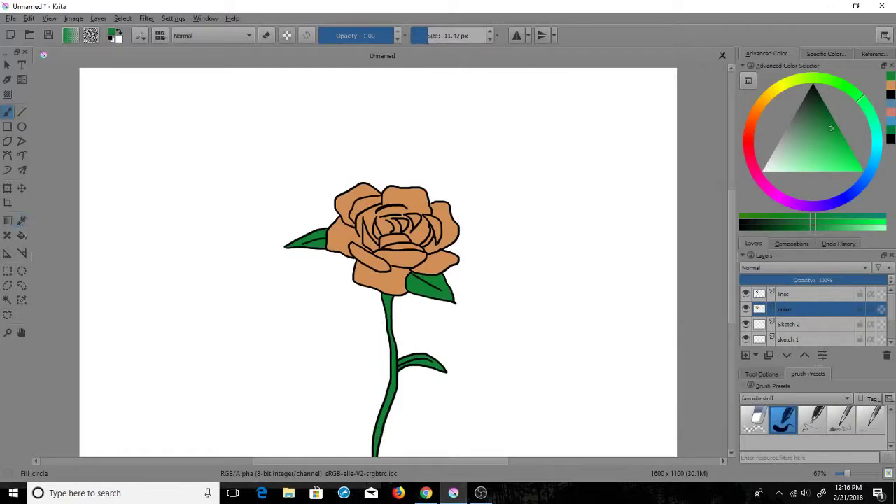
{"action": "left_click", "coordinate": [22, 221]}
{"action": "left_click", "coordinate": [403, 202]}
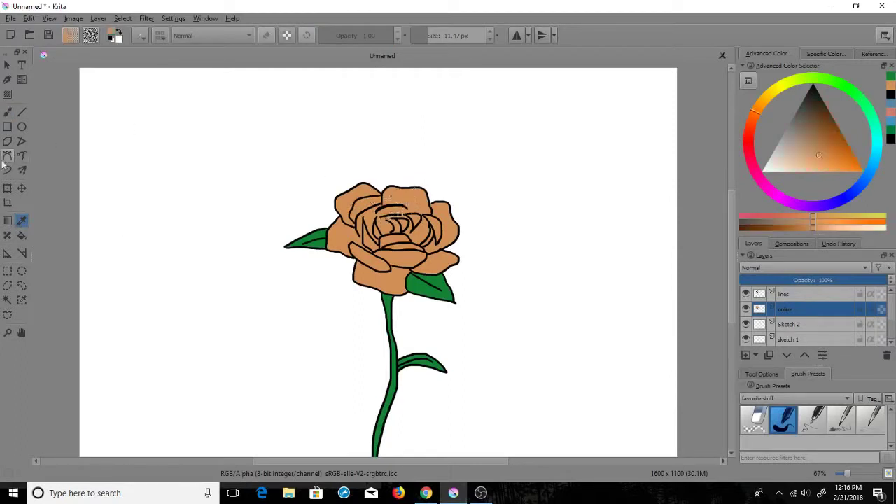
{"action": "left_click", "coordinate": [7, 115]}
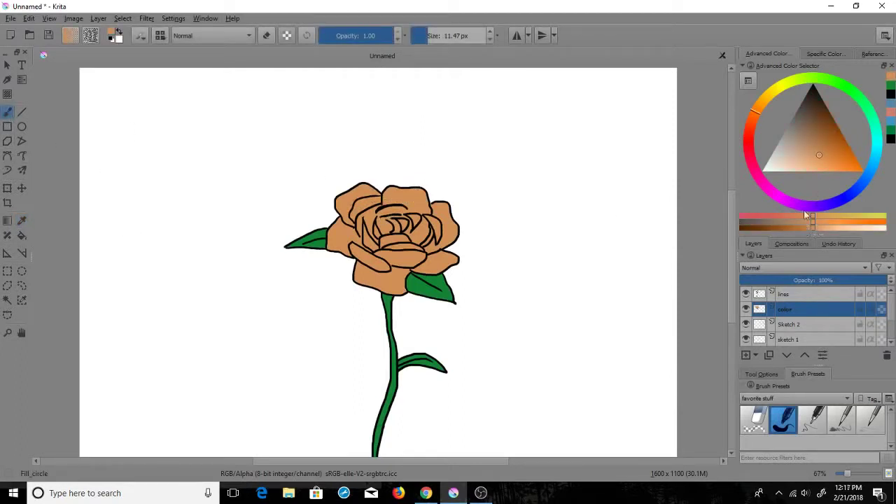
{"action": "left_click_drag", "start_coordinate": [818, 227], "coordinate": [798, 228]}
Shade the lowest petal beneath the front petals with darker orange strokes, using a slightly lighter shade for the finer marks.
{"action": "scroll", "coordinate": [435, 215], "scroll_direction": "up", "scroll_amount": 1}
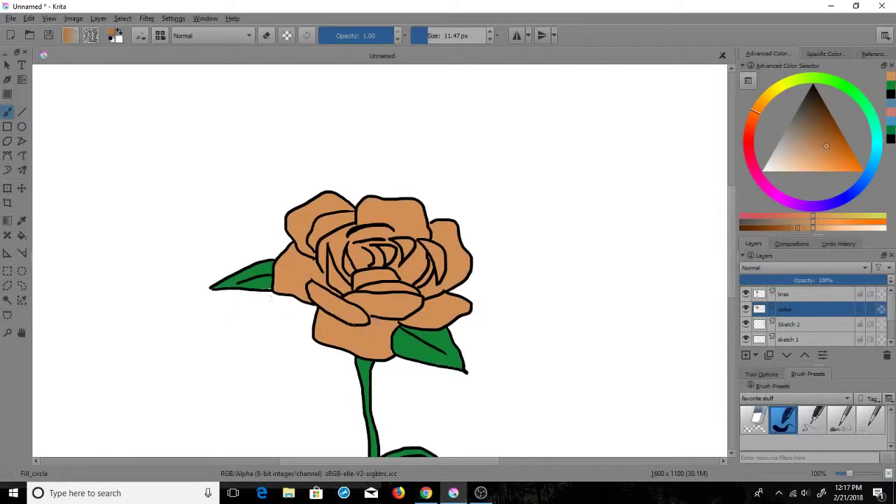
{"action": "left_click_drag", "start_coordinate": [365, 324], "coordinate": [390, 327]}
{"action": "left_click_drag", "start_coordinate": [365, 327], "coordinate": [392, 332]}
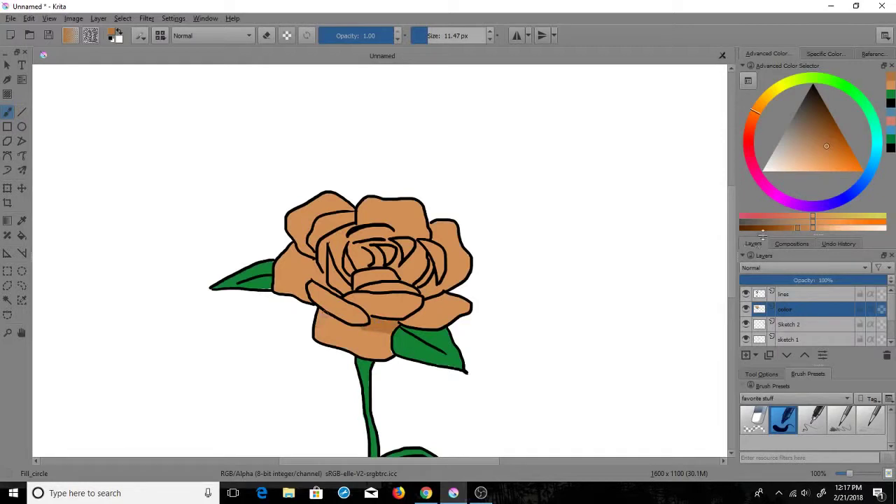
{"action": "left_click", "coordinate": [797, 227]}
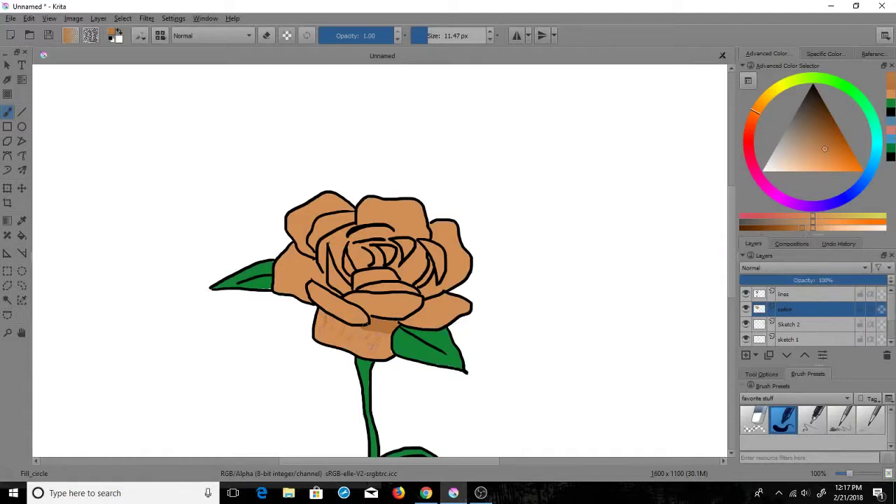
Choose the Smudge_soft brush from the Smudge presets at 19.83 px.
{"action": "left_click", "coordinate": [781, 399]}
{"action": "left_click", "coordinate": [774, 376]}
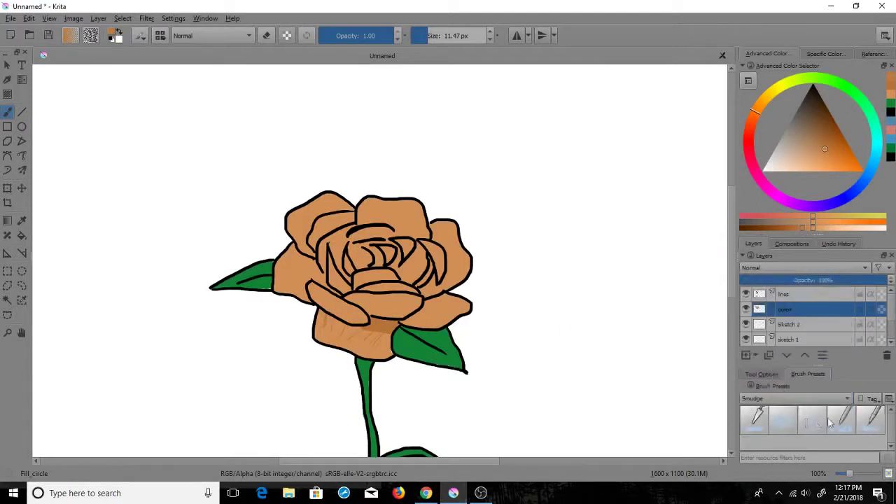
{"action": "left_click", "coordinate": [830, 422]}
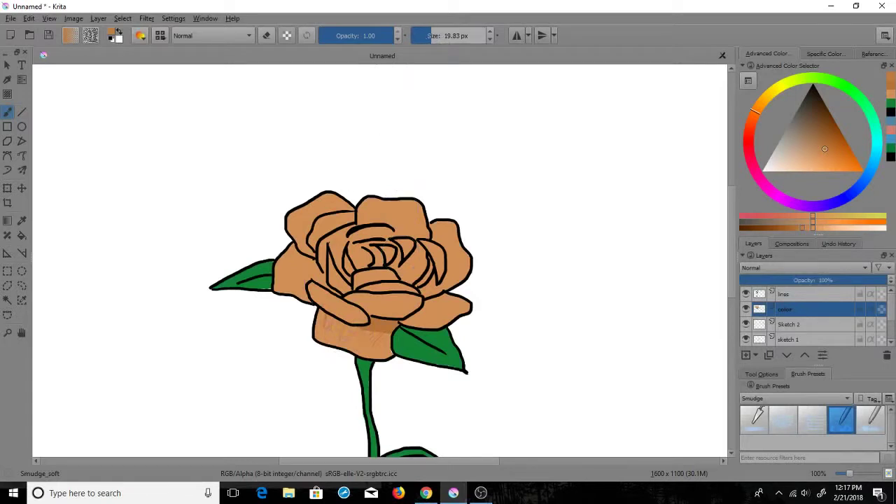
Blend the lowest petal's shading, and return to the Fill_circle brush at 19.83 px with a slightly darker orange.
{"action": "left_click_drag", "start_coordinate": [388, 333], "coordinate": [371, 338]}
{"action": "left_click", "coordinate": [807, 398]}
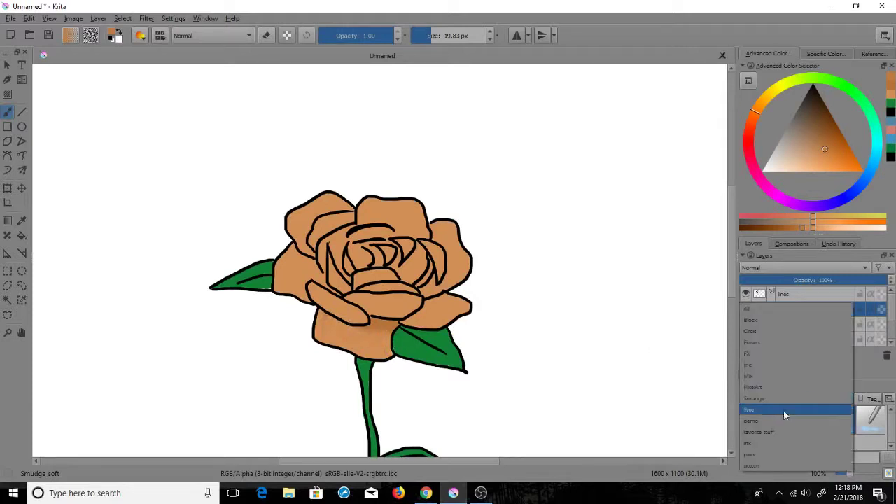
{"action": "left_click", "coordinate": [763, 432]}
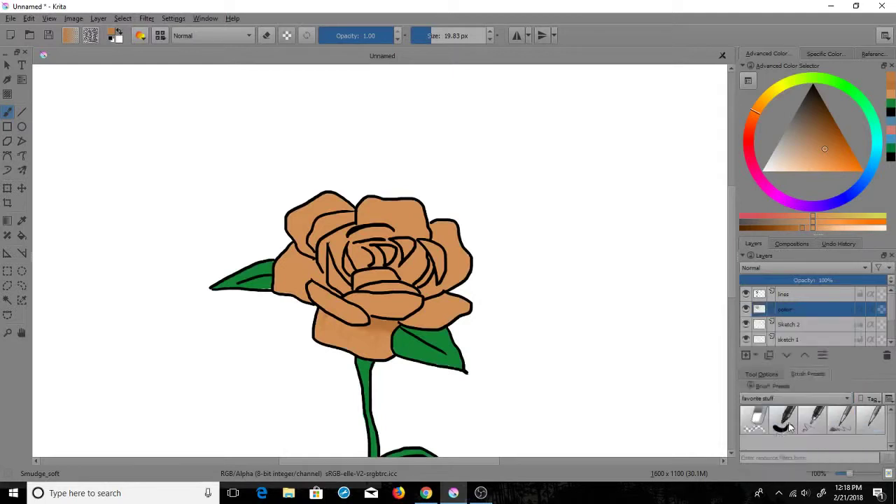
{"action": "left_click", "coordinate": [783, 421]}
{"action": "left_click", "coordinate": [449, 38]}
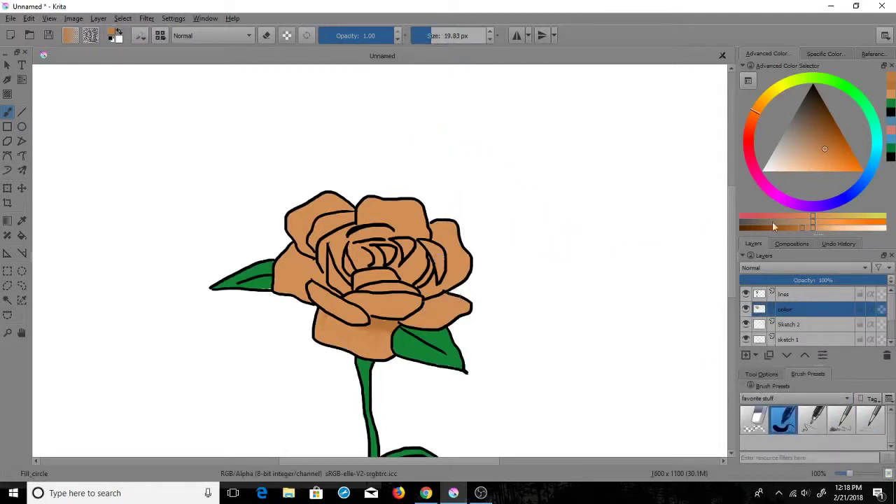
{"action": "left_click", "coordinate": [803, 227]}
Paint darker orange shadows where the petals overlap, around the flower's centre and along the inner edges of the outer petals.
{"action": "left_click_drag", "start_coordinate": [430, 307], "coordinate": [428, 304]}
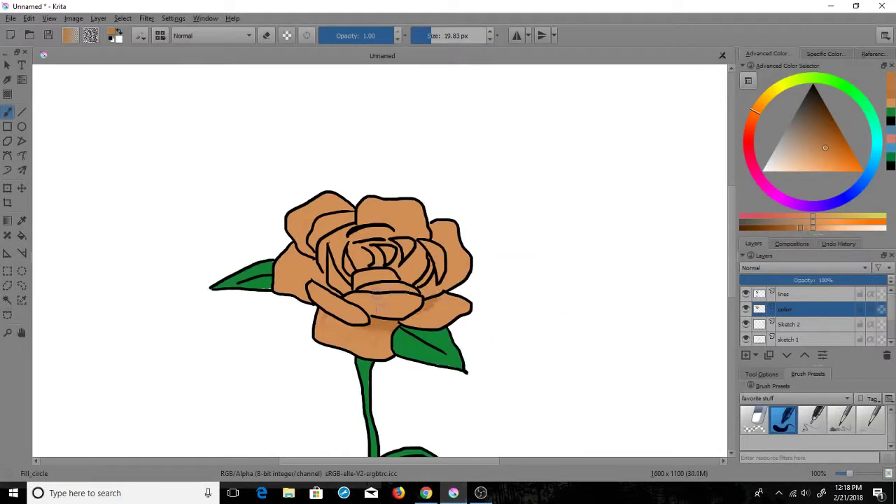
{"action": "left_click_drag", "start_coordinate": [379, 292], "coordinate": [355, 287]}
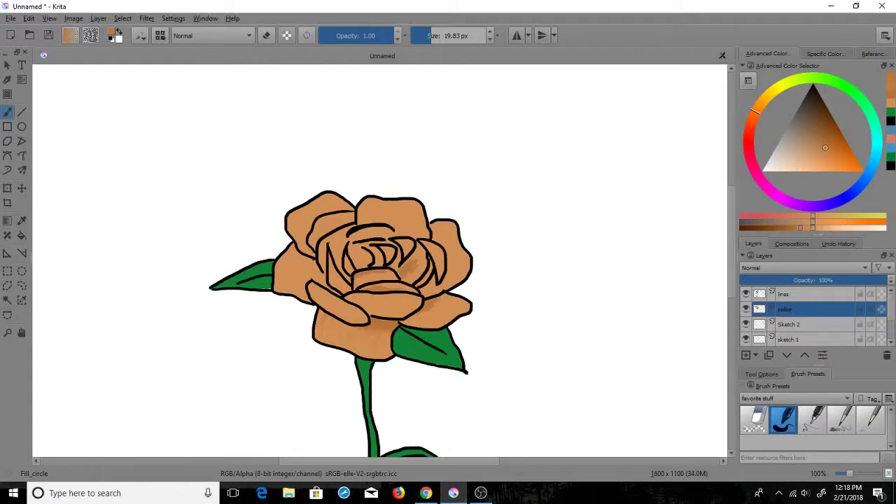
{"action": "left_click_drag", "start_coordinate": [410, 267], "coordinate": [416, 257]}
{"action": "mouse_move", "coordinate": [439, 287]}
{"action": "left_mouse_down"}
{"action": "mouse_move", "coordinate": [452, 251]}
{"action": "mouse_move", "coordinate": [428, 237]}
{"action": "mouse_move", "coordinate": [364, 232]}
{"action": "mouse_move", "coordinate": [385, 263]}
{"action": "mouse_move", "coordinate": [392, 242]}
{"action": "left_mouse_up"}
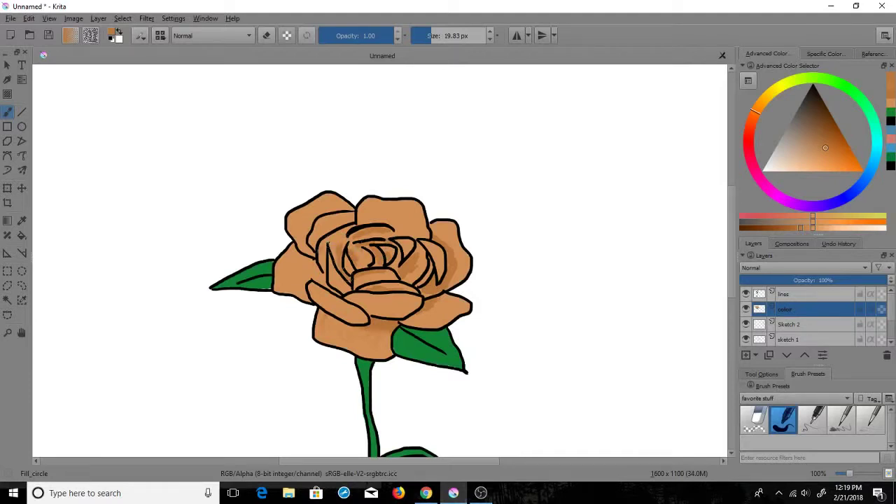
{"action": "mouse_move", "coordinate": [324, 256]}
{"action": "left_mouse_down"}
{"action": "mouse_move", "coordinate": [337, 233]}
{"action": "mouse_move", "coordinate": [415, 235]}
{"action": "left_mouse_up"}
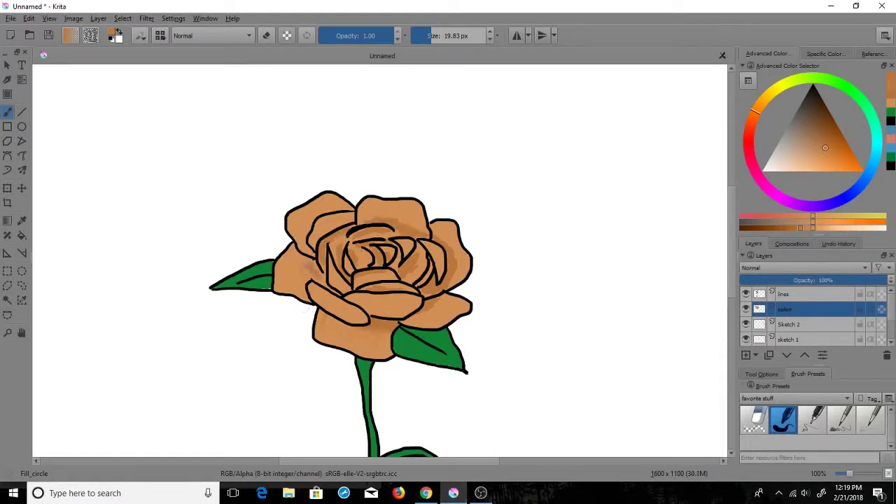
{"action": "mouse_move", "coordinate": [299, 254]}
{"action": "left_mouse_down"}
{"action": "mouse_move", "coordinate": [312, 262]}
{"action": "mouse_move", "coordinate": [297, 267]}
{"action": "left_mouse_up"}
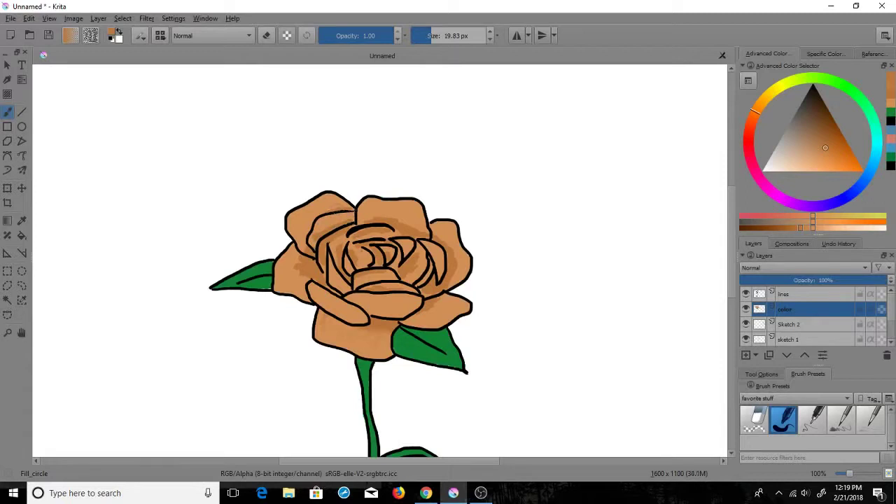
Choose a lighter orange and paint highlights along the outer edges of the outer petals, with a touch at the flower's centre.
{"action": "left_click", "coordinate": [803, 228]}
{"action": "left_click_drag", "start_coordinate": [802, 228], "coordinate": [829, 230]}
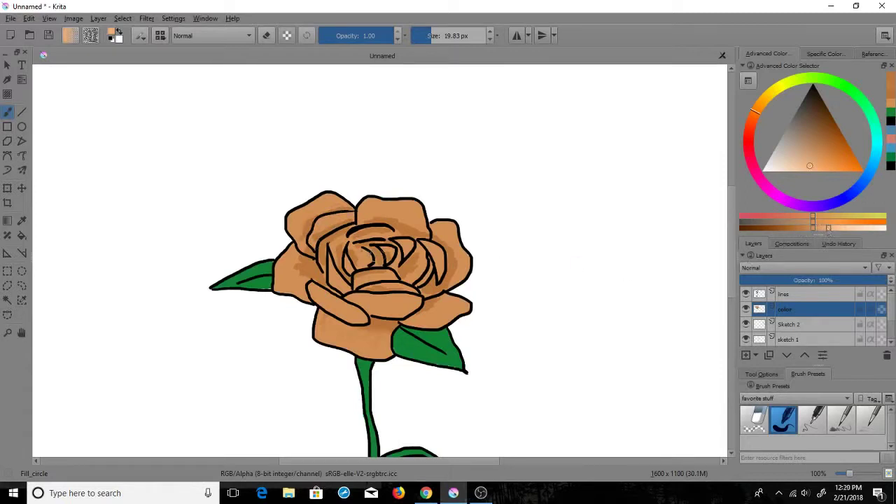
{"action": "left_click_drag", "start_coordinate": [369, 255], "coordinate": [366, 261]}
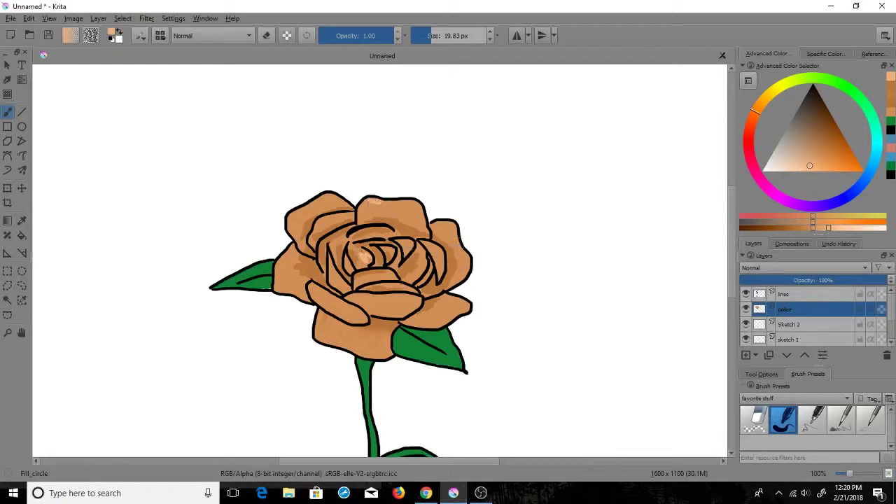
{"action": "left_click_drag", "start_coordinate": [383, 203], "coordinate": [421, 204]}
{"action": "mouse_move", "coordinate": [462, 230]}
{"action": "left_mouse_down"}
{"action": "mouse_move", "coordinate": [441, 224]}
{"action": "mouse_move", "coordinate": [465, 274]}
{"action": "left_mouse_up"}
{"action": "left_click_drag", "start_coordinate": [437, 324], "coordinate": [465, 311]}
{"action": "left_click_drag", "start_coordinate": [313, 326], "coordinate": [376, 359]}
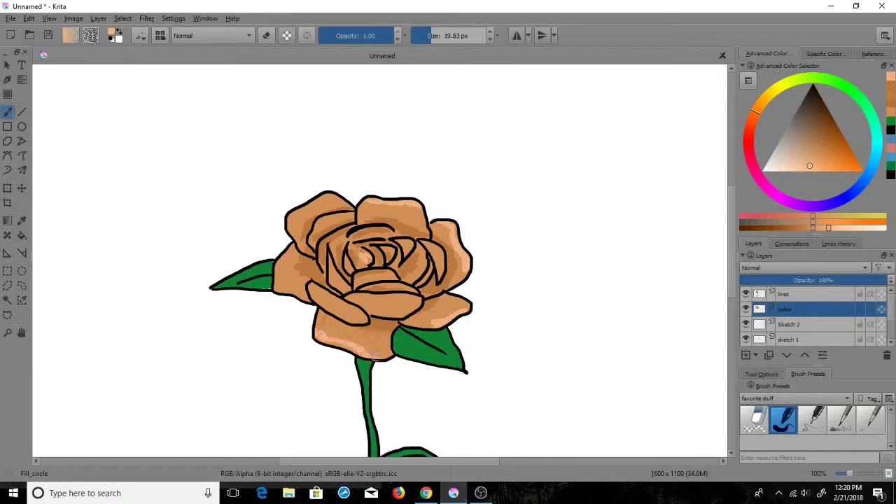
{"action": "left_click_drag", "start_coordinate": [284, 258], "coordinate": [284, 295]}
{"action": "mouse_move", "coordinate": [297, 218]}
{"action": "left_mouse_down"}
{"action": "mouse_move", "coordinate": [289, 230]}
{"action": "mouse_move", "coordinate": [298, 213]}
{"action": "left_mouse_up"}
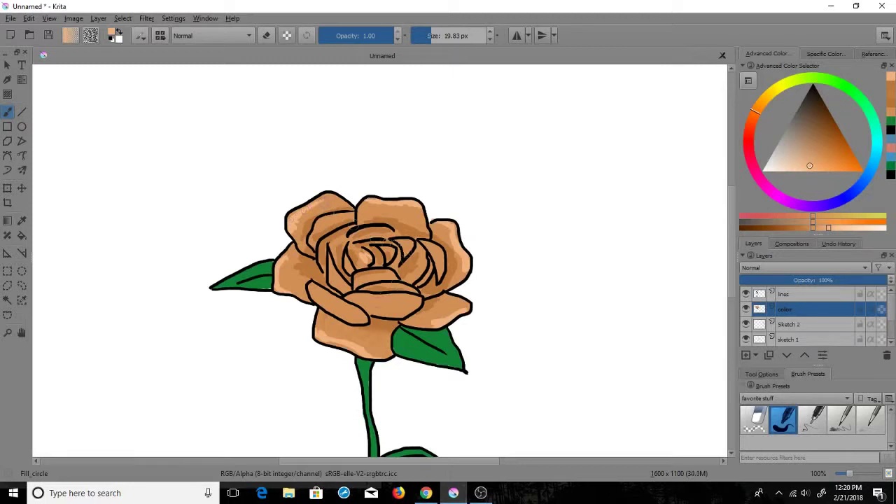
Add light orange highlights to the front petals and the inner petals around the centre, and undo the last stroke.
{"action": "left_click_drag", "start_coordinate": [361, 300], "coordinate": [397, 299]}
{"action": "left_click_drag", "start_coordinate": [319, 294], "coordinate": [360, 308]}
{"action": "left_click_drag", "start_coordinate": [429, 241], "coordinate": [441, 263]}
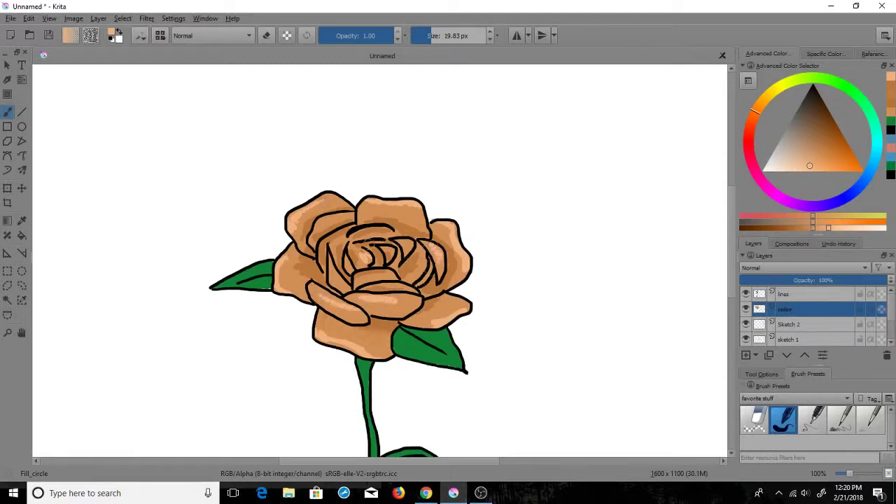
{"action": "mouse_move", "coordinate": [334, 288]}
{"action": "left_mouse_down"}
{"action": "mouse_move", "coordinate": [351, 277]}
{"action": "mouse_move", "coordinate": [381, 282]}
{"action": "left_mouse_up"}
{"action": "left_click_drag", "start_coordinate": [411, 241], "coordinate": [403, 252]}
{"action": "left_click_drag", "start_coordinate": [347, 231], "coordinate": [366, 223]}
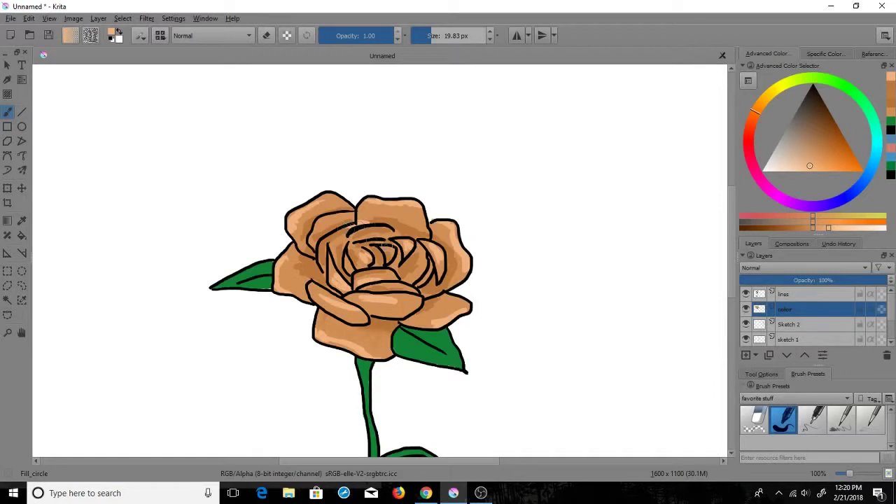
{"action": "key", "text": "ctrl+z"}
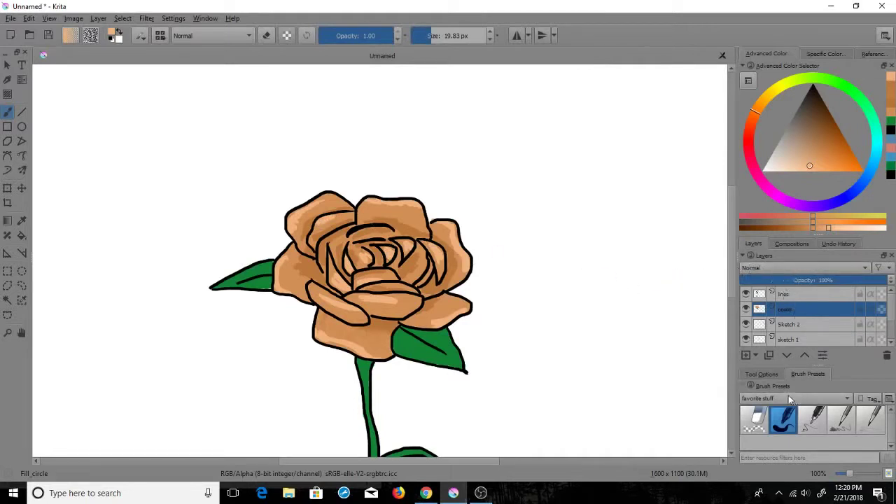
Blend the shading and highlights of the upper petals with the Smudge_soft brush at 67.63 px.
{"action": "left_click", "coordinate": [776, 399]}
{"action": "left_click", "coordinate": [760, 365]}
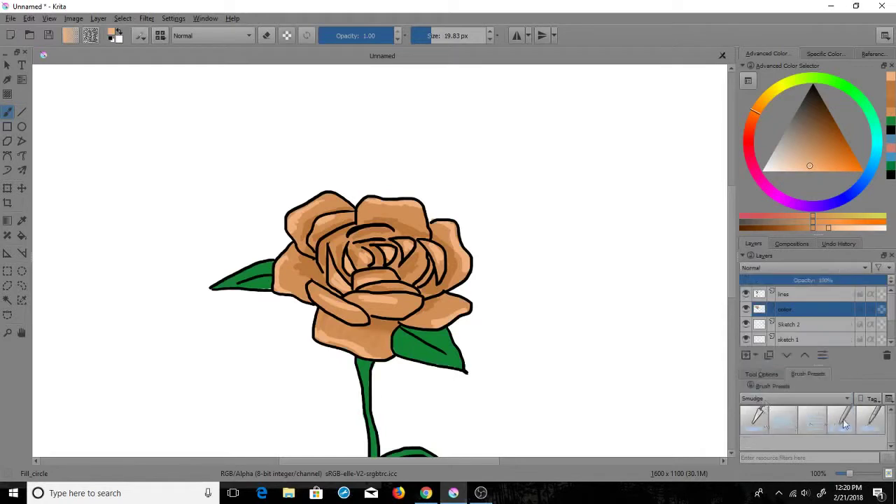
{"action": "left_click", "coordinate": [844, 422]}
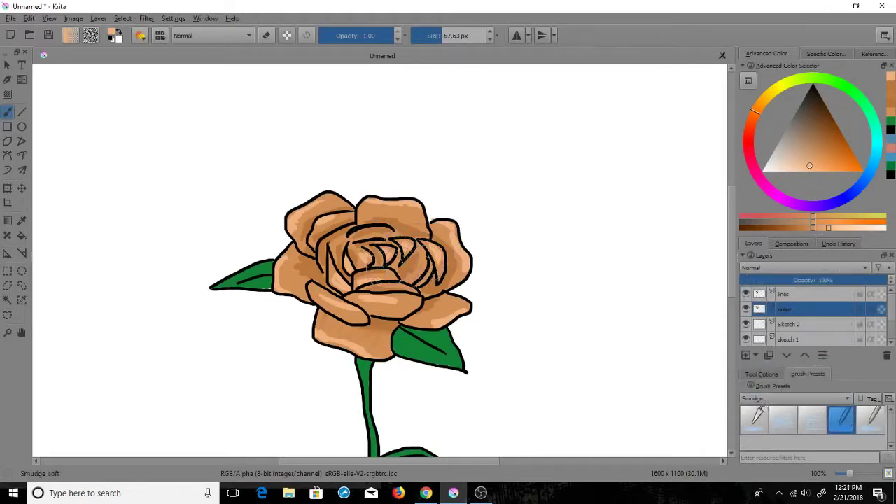
{"action": "mouse_move", "coordinate": [384, 219]}
{"action": "left_mouse_down"}
{"action": "mouse_move", "coordinate": [373, 217]}
{"action": "mouse_move", "coordinate": [420, 211]}
{"action": "mouse_move", "coordinate": [364, 202]}
{"action": "mouse_move", "coordinate": [445, 231]}
{"action": "mouse_move", "coordinate": [433, 252]}
{"action": "mouse_move", "coordinate": [459, 273]}
{"action": "mouse_move", "coordinate": [444, 258]}
{"action": "mouse_move", "coordinate": [432, 289]}
{"action": "mouse_move", "coordinate": [393, 254]}
{"action": "mouse_move", "coordinate": [345, 276]}
{"action": "mouse_move", "coordinate": [395, 319]}
{"action": "mouse_move", "coordinate": [353, 287]}
{"action": "mouse_move", "coordinate": [378, 317]}
{"action": "mouse_move", "coordinate": [458, 239]}
{"action": "left_mouse_up"}
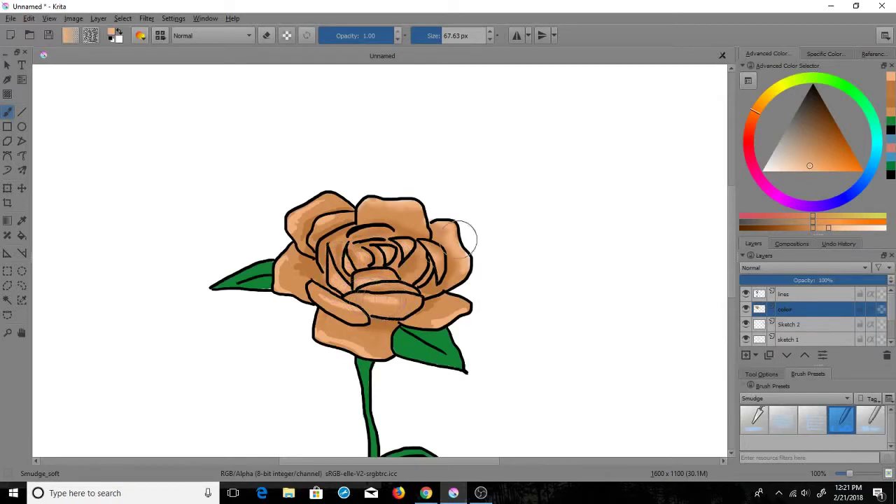
Reduce the smudge brush to 38.73 px and blend the shadows and highlights across the remaining petals.
{"action": "left_click", "coordinate": [436, 35]}
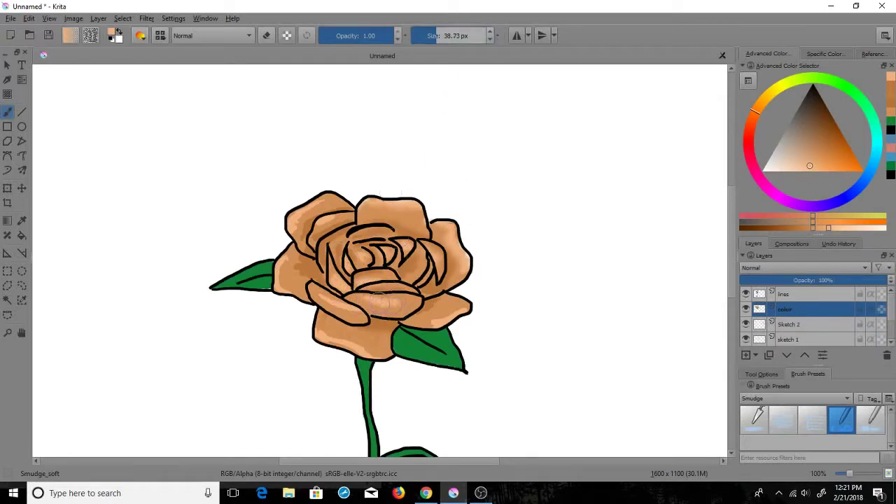
{"action": "mouse_move", "coordinate": [380, 302]}
{"action": "left_mouse_down"}
{"action": "mouse_move", "coordinate": [384, 293]}
{"action": "mouse_move", "coordinate": [398, 320]}
{"action": "mouse_move", "coordinate": [441, 322]}
{"action": "mouse_move", "coordinate": [457, 308]}
{"action": "left_mouse_up"}
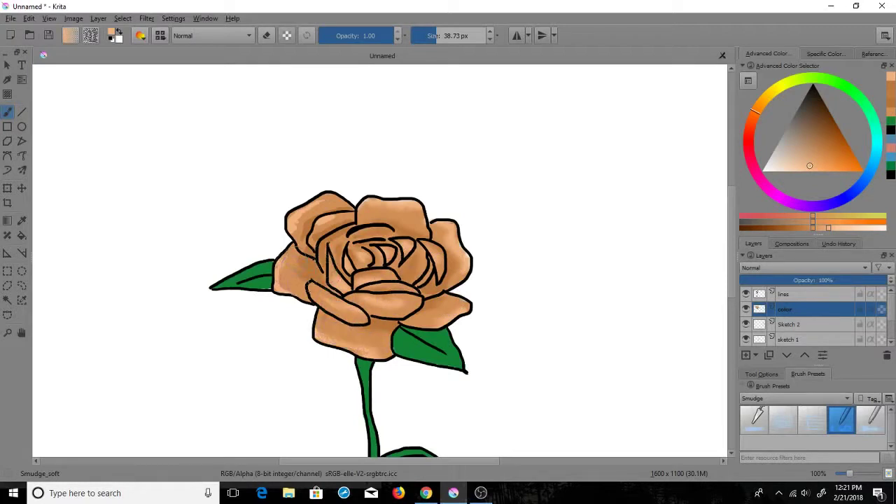
{"action": "mouse_move", "coordinate": [312, 226]}
{"action": "left_mouse_down"}
{"action": "mouse_move", "coordinate": [335, 219]}
{"action": "mouse_move", "coordinate": [312, 205]}
{"action": "mouse_move", "coordinate": [304, 210]}
{"action": "mouse_move", "coordinate": [328, 217]}
{"action": "mouse_move", "coordinate": [308, 206]}
{"action": "mouse_move", "coordinate": [396, 203]}
{"action": "left_mouse_up"}
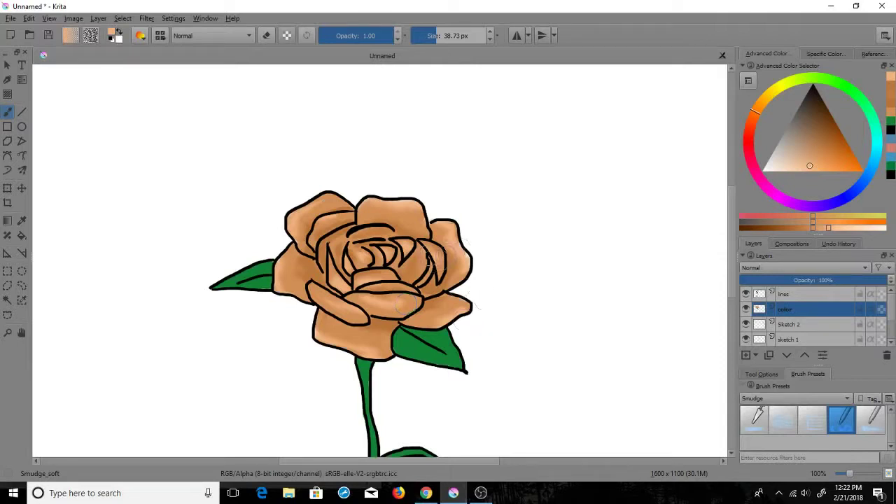
{"action": "mouse_move", "coordinate": [347, 257]}
{"action": "left_mouse_down"}
{"action": "mouse_move", "coordinate": [368, 252]}
{"action": "mouse_move", "coordinate": [330, 234]}
{"action": "mouse_move", "coordinate": [348, 229]}
{"action": "mouse_move", "coordinate": [344, 206]}
{"action": "mouse_move", "coordinate": [339, 219]}
{"action": "left_mouse_up"}
{"action": "mouse_move", "coordinate": [422, 308]}
{"action": "left_mouse_down"}
{"action": "mouse_move", "coordinate": [451, 320]}
{"action": "mouse_move", "coordinate": [459, 314]}
{"action": "mouse_move", "coordinate": [462, 261]}
{"action": "mouse_move", "coordinate": [433, 265]}
{"action": "mouse_move", "coordinate": [420, 231]}
{"action": "mouse_move", "coordinate": [360, 232]}
{"action": "mouse_move", "coordinate": [371, 259]}
{"action": "mouse_move", "coordinate": [393, 273]}
{"action": "mouse_move", "coordinate": [405, 259]}
{"action": "mouse_move", "coordinate": [371, 294]}
{"action": "mouse_move", "coordinate": [414, 314]}
{"action": "mouse_move", "coordinate": [462, 250]}
{"action": "left_mouse_up"}
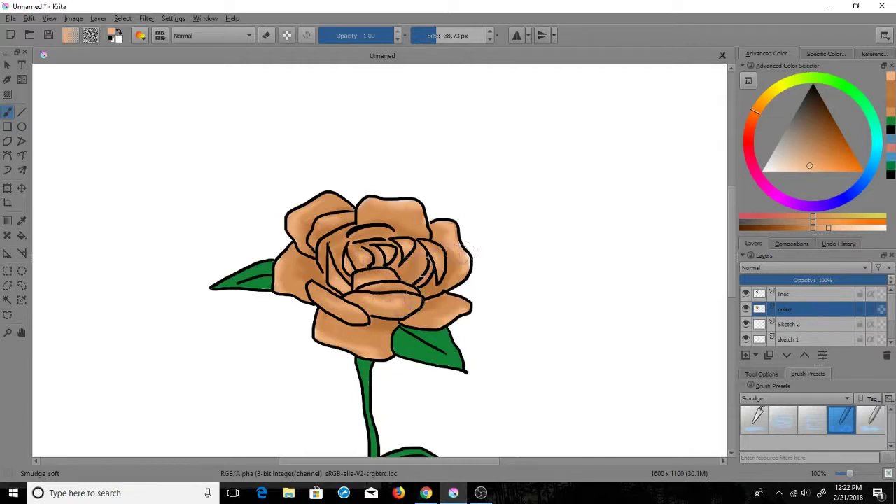
{"action": "mouse_move", "coordinate": [295, 236]}
{"action": "left_mouse_down"}
{"action": "mouse_move", "coordinate": [299, 248]}
{"action": "mouse_move", "coordinate": [314, 245]}
{"action": "mouse_move", "coordinate": [325, 214]}
{"action": "mouse_move", "coordinate": [338, 214]}
{"action": "mouse_move", "coordinate": [362, 257]}
{"action": "mouse_move", "coordinate": [293, 279]}
{"action": "mouse_move", "coordinate": [285, 268]}
{"action": "mouse_move", "coordinate": [283, 285]}
{"action": "mouse_move", "coordinate": [370, 297]}
{"action": "mouse_move", "coordinate": [429, 273]}
{"action": "left_mouse_up"}
{"action": "mouse_move", "coordinate": [409, 226]}
{"action": "left_mouse_down"}
{"action": "mouse_move", "coordinate": [393, 204]}
{"action": "mouse_move", "coordinate": [449, 230]}
{"action": "mouse_move", "coordinate": [458, 253]}
{"action": "mouse_move", "coordinate": [452, 284]}
{"action": "mouse_move", "coordinate": [368, 304]}
{"action": "mouse_move", "coordinate": [396, 308]}
{"action": "mouse_move", "coordinate": [364, 306]}
{"action": "mouse_move", "coordinate": [438, 320]}
{"action": "mouse_move", "coordinate": [334, 300]}
{"action": "left_mouse_up"}
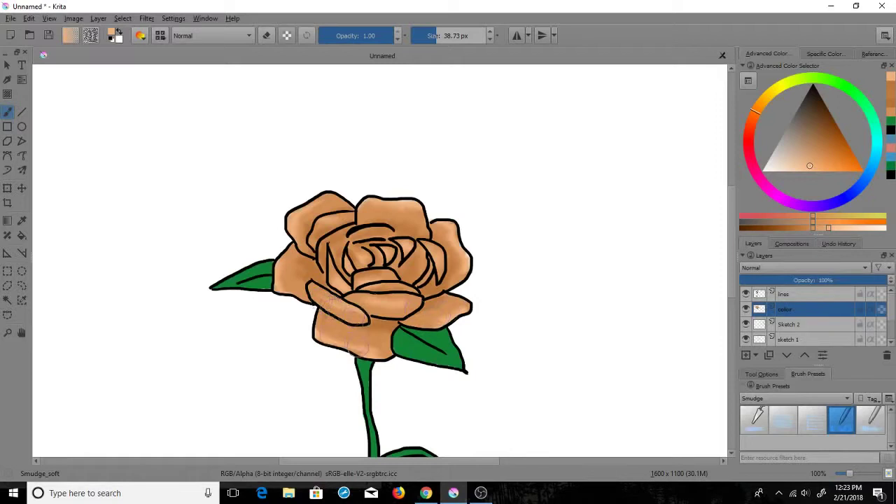
{"action": "left_click_drag", "start_coordinate": [356, 346], "coordinate": [366, 354]}
Choose a darker orange and add fine shadow strokes to the petals with the Fill_circle brush at 3.40 px.
{"action": "left_click_drag", "start_coordinate": [821, 226], "coordinate": [795, 228]}
{"action": "left_click", "coordinate": [770, 398]}
{"action": "left_click", "coordinate": [772, 410]}
{"action": "left_click", "coordinate": [783, 420]}
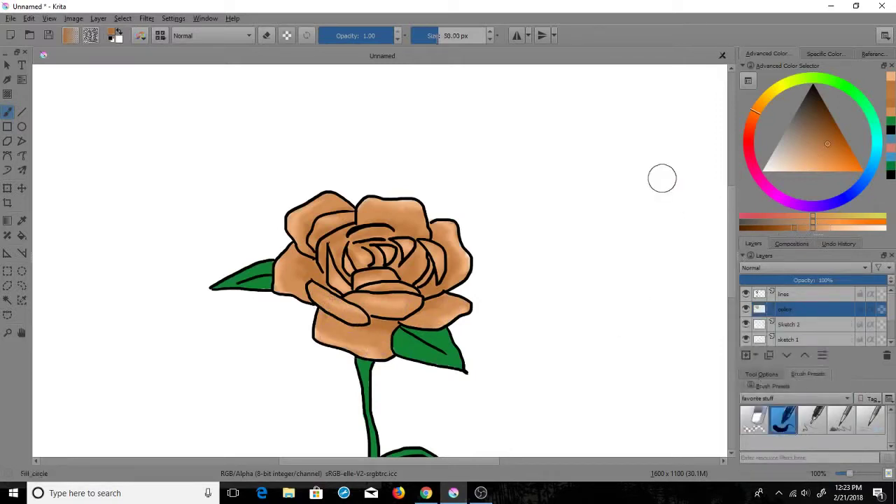
{"action": "left_click_drag", "start_coordinate": [440, 36], "coordinate": [424, 40]}
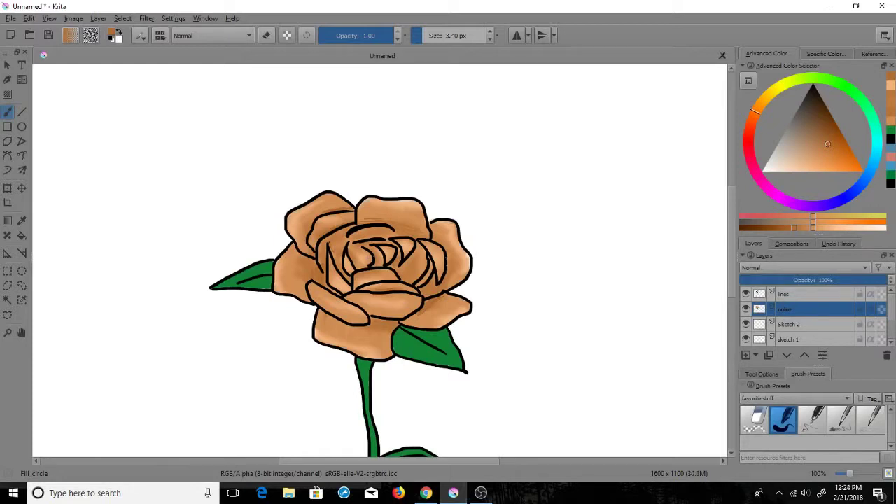
{"action": "left_click_drag", "start_coordinate": [444, 245], "coordinate": [448, 256]}
Soften the fine dark strokes on the petals with the Smudge_soft brush at 67.63 px.
{"action": "left_click", "coordinate": [791, 398]}
{"action": "left_click", "coordinate": [766, 382]}
{"action": "left_click", "coordinate": [841, 420]}
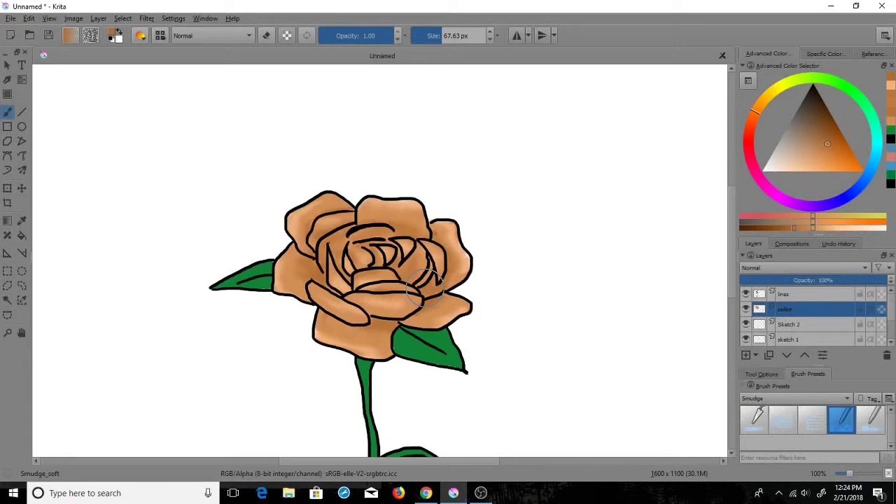
Choose a pale orange and add thin highlight strokes to the outer and front petals with the Fill_circle brush at 10.36 px.
{"action": "left_click_drag", "start_coordinate": [814, 225], "coordinate": [838, 230]}
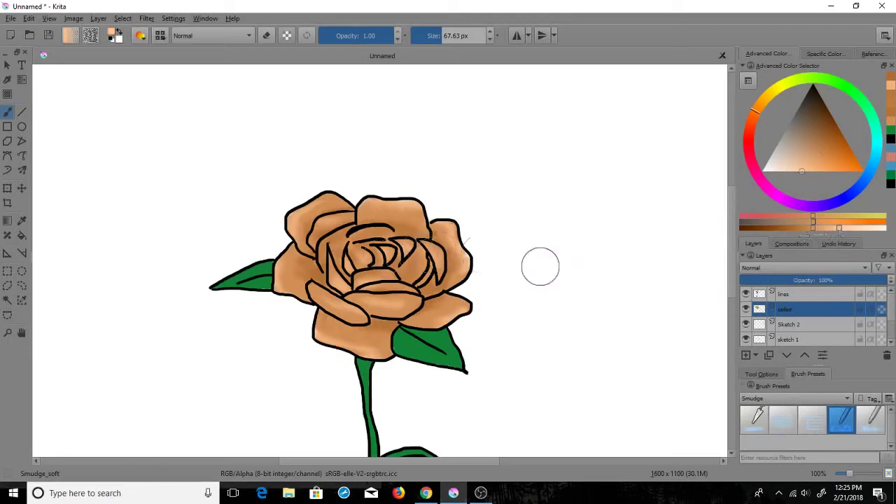
{"action": "left_click", "coordinate": [791, 406]}
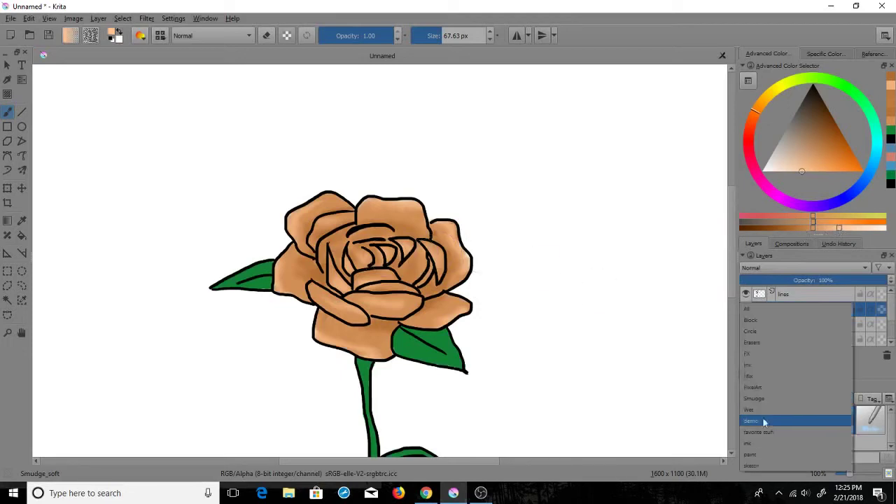
{"action": "left_click", "coordinate": [766, 432]}
{"action": "left_click", "coordinate": [781, 420]}
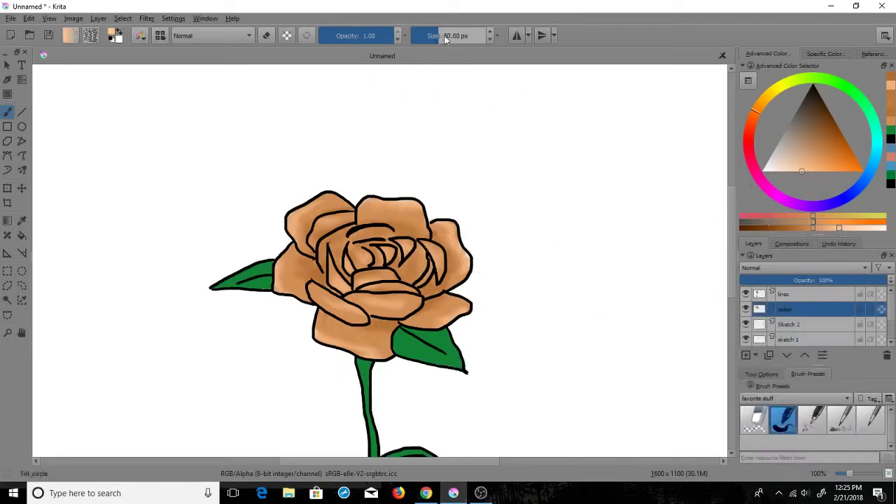
{"action": "left_click_drag", "start_coordinate": [400, 207], "coordinate": [414, 208]}
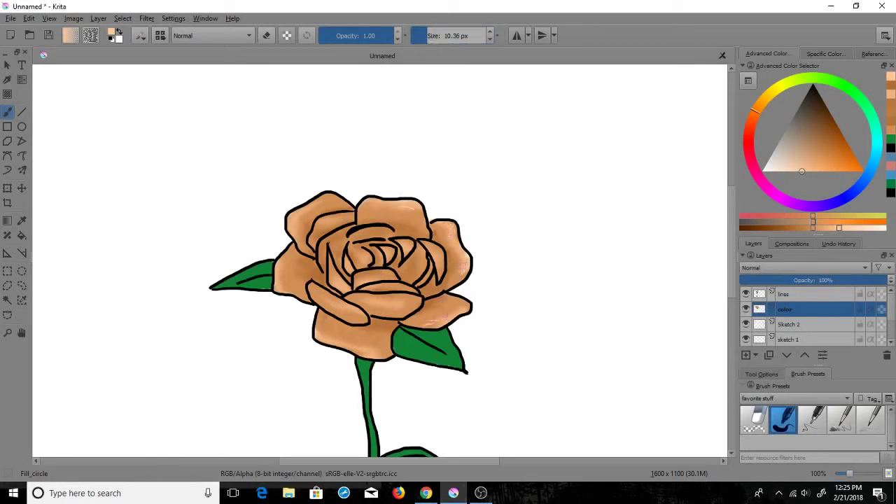
{"action": "left_click_drag", "start_coordinate": [372, 308], "coordinate": [387, 313]}
Blend the pale highlight strokes into the petals with the Smudge_soft brush at 67.63 px.
{"action": "left_click", "coordinate": [774, 397]}
{"action": "left_click", "coordinate": [764, 374]}
{"action": "left_click", "coordinate": [766, 422]}
{"action": "left_click", "coordinate": [841, 420]}
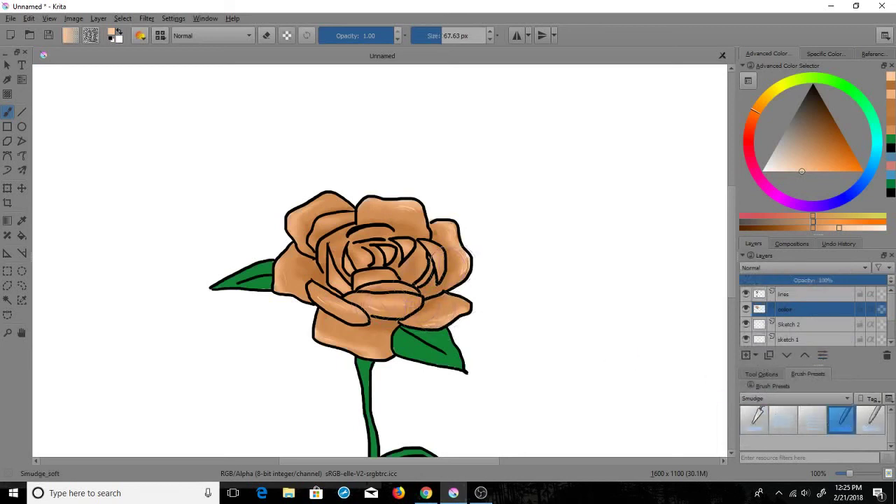
{"action": "left_click_drag", "start_coordinate": [425, 223], "coordinate": [404, 214]}
{"action": "mouse_move", "coordinate": [302, 265]}
{"action": "left_mouse_down"}
{"action": "mouse_move", "coordinate": [316, 284]}
{"action": "mouse_move", "coordinate": [363, 301]}
{"action": "mouse_move", "coordinate": [336, 325]}
{"action": "mouse_move", "coordinate": [319, 219]}
{"action": "left_mouse_up"}
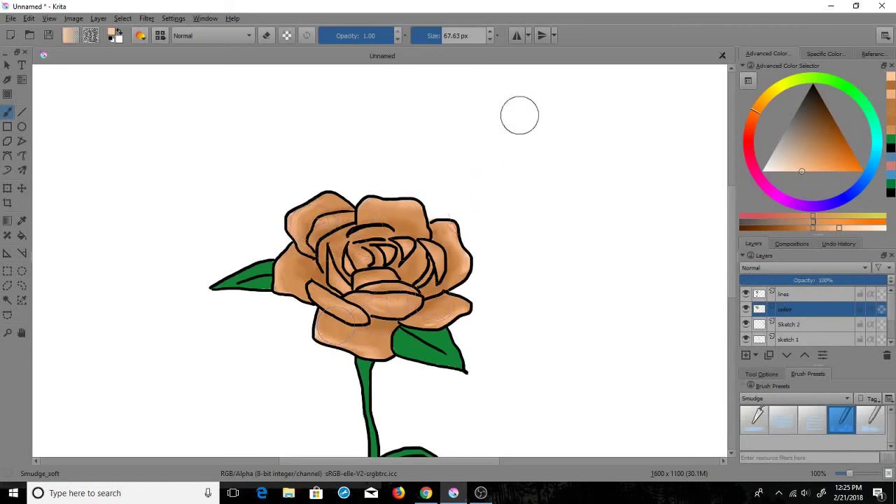